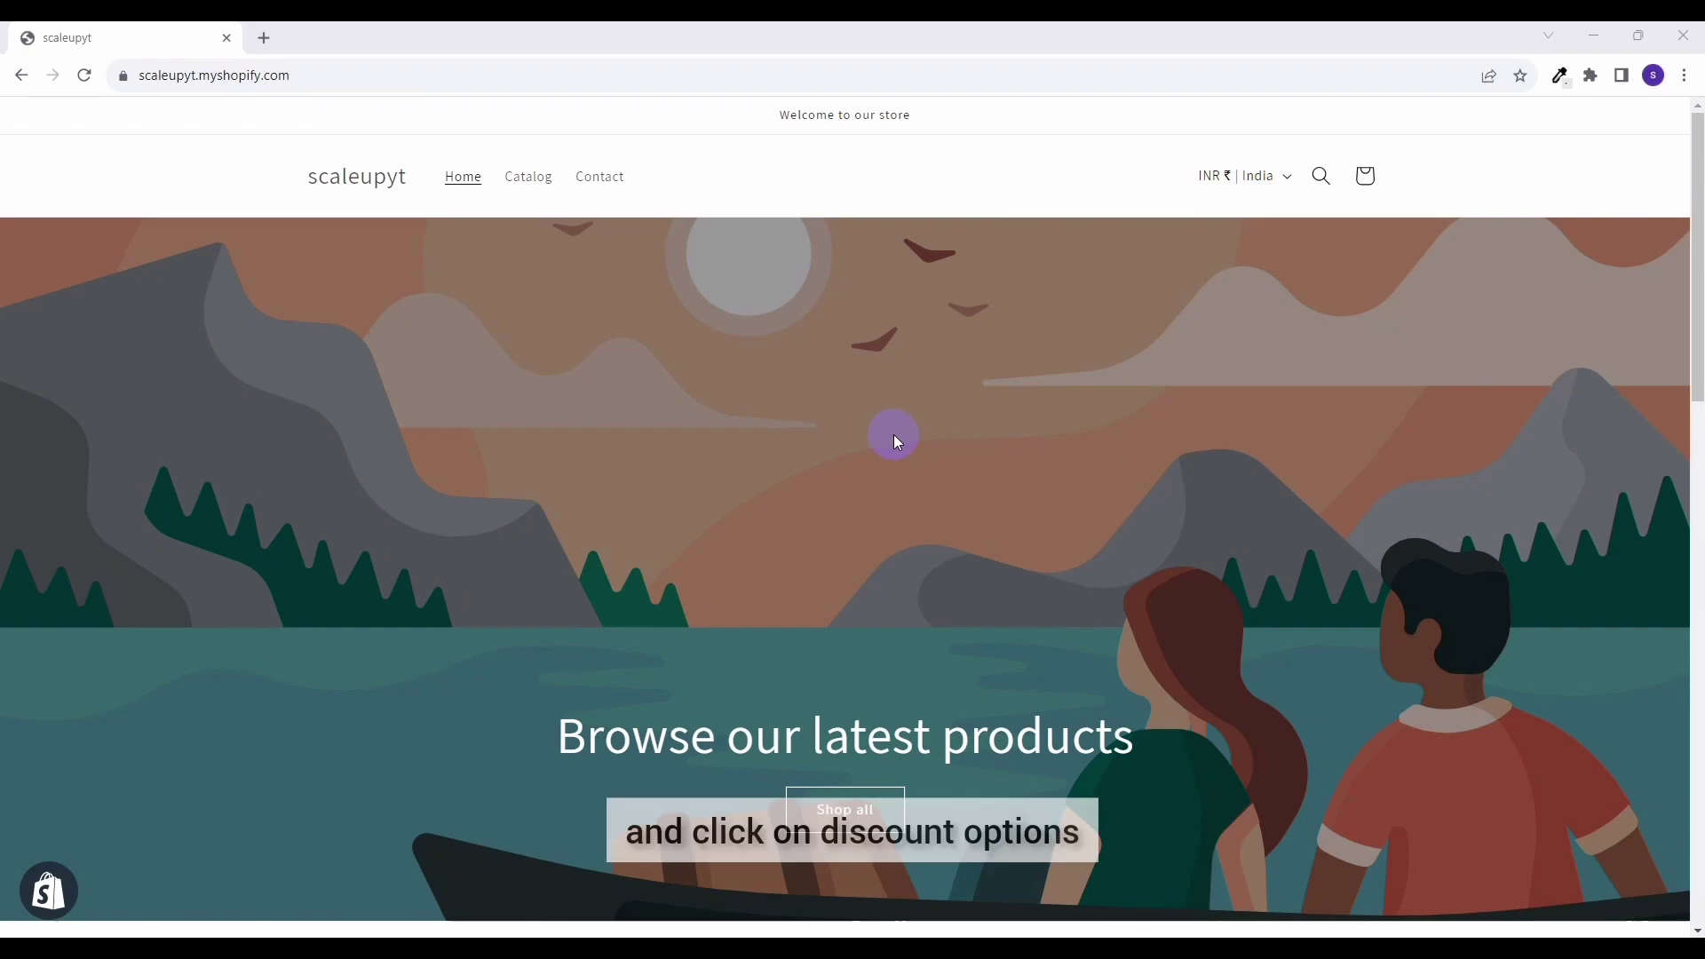
# - Go to the store's /admin area and open the Discounts list
pyautogui.click(307, 74)
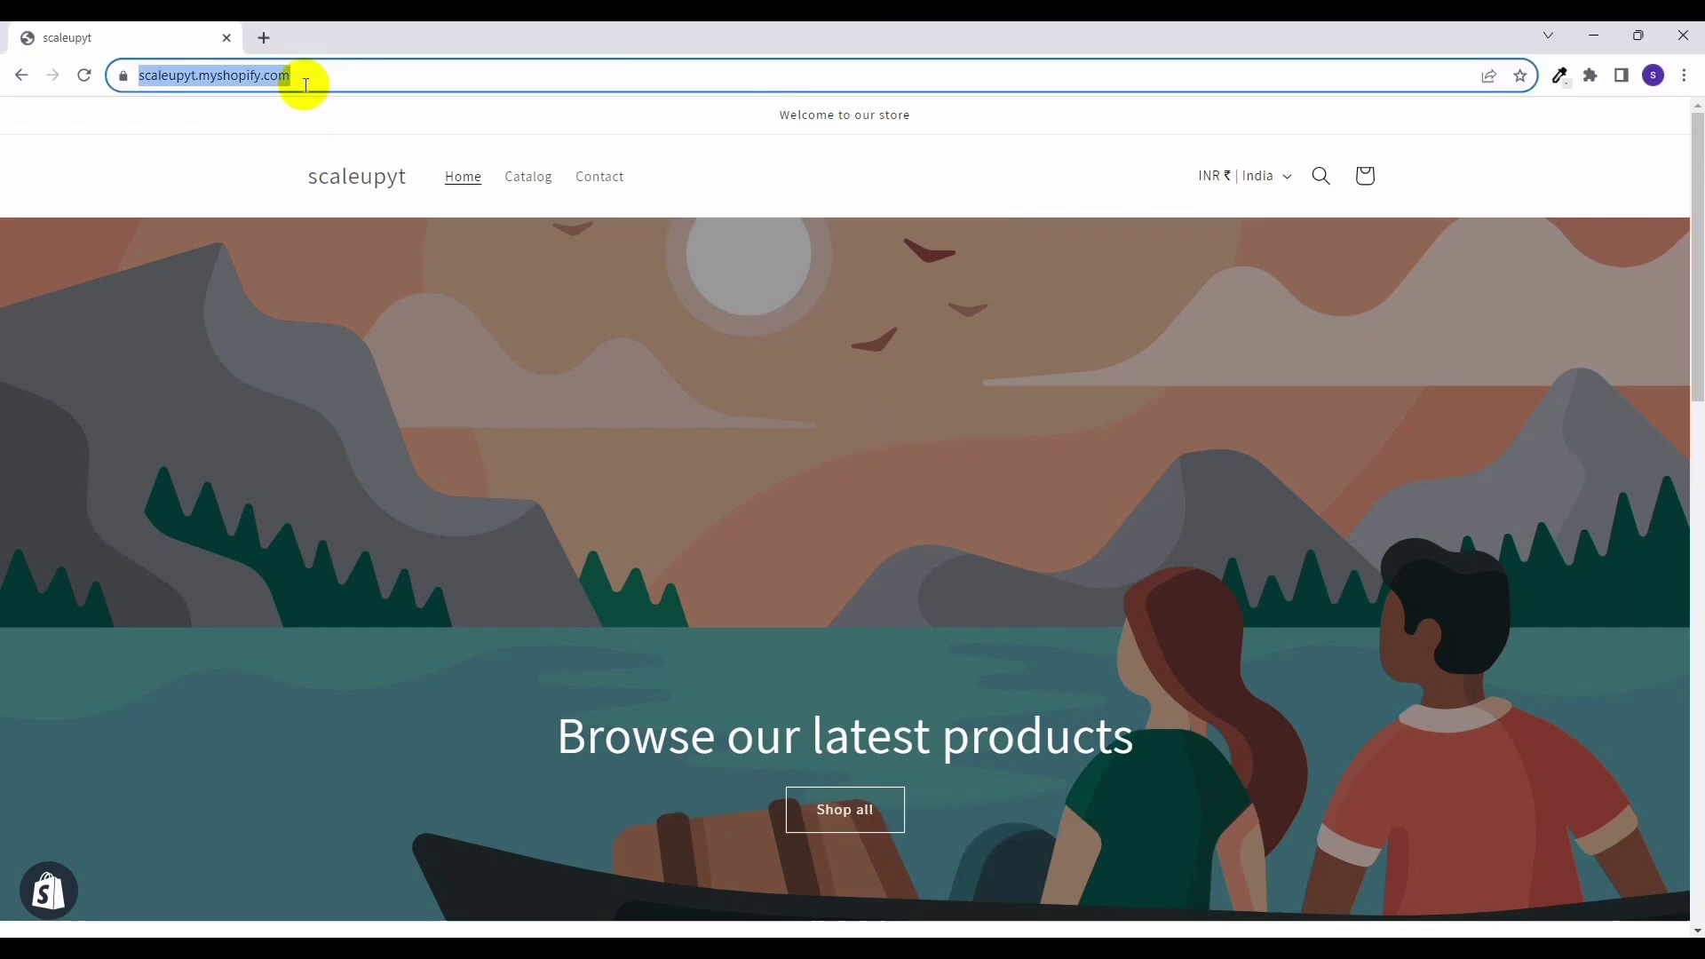
pyautogui.write('https://')
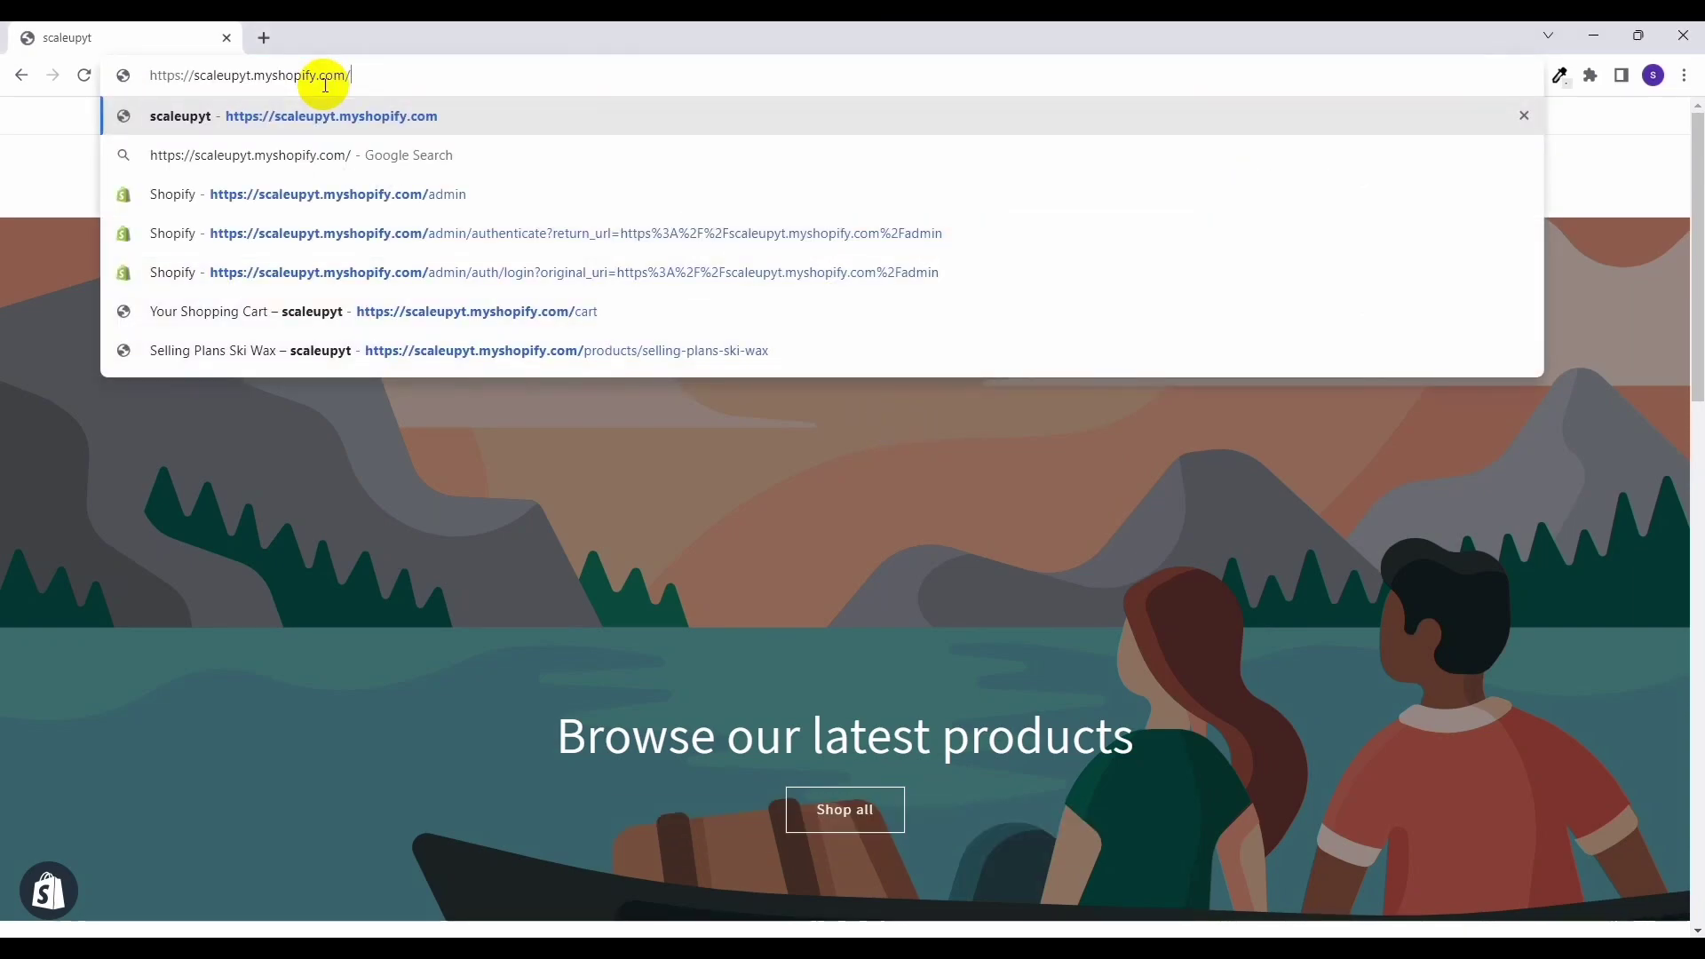
pyautogui.write('ad')
pyautogui.press('Return')
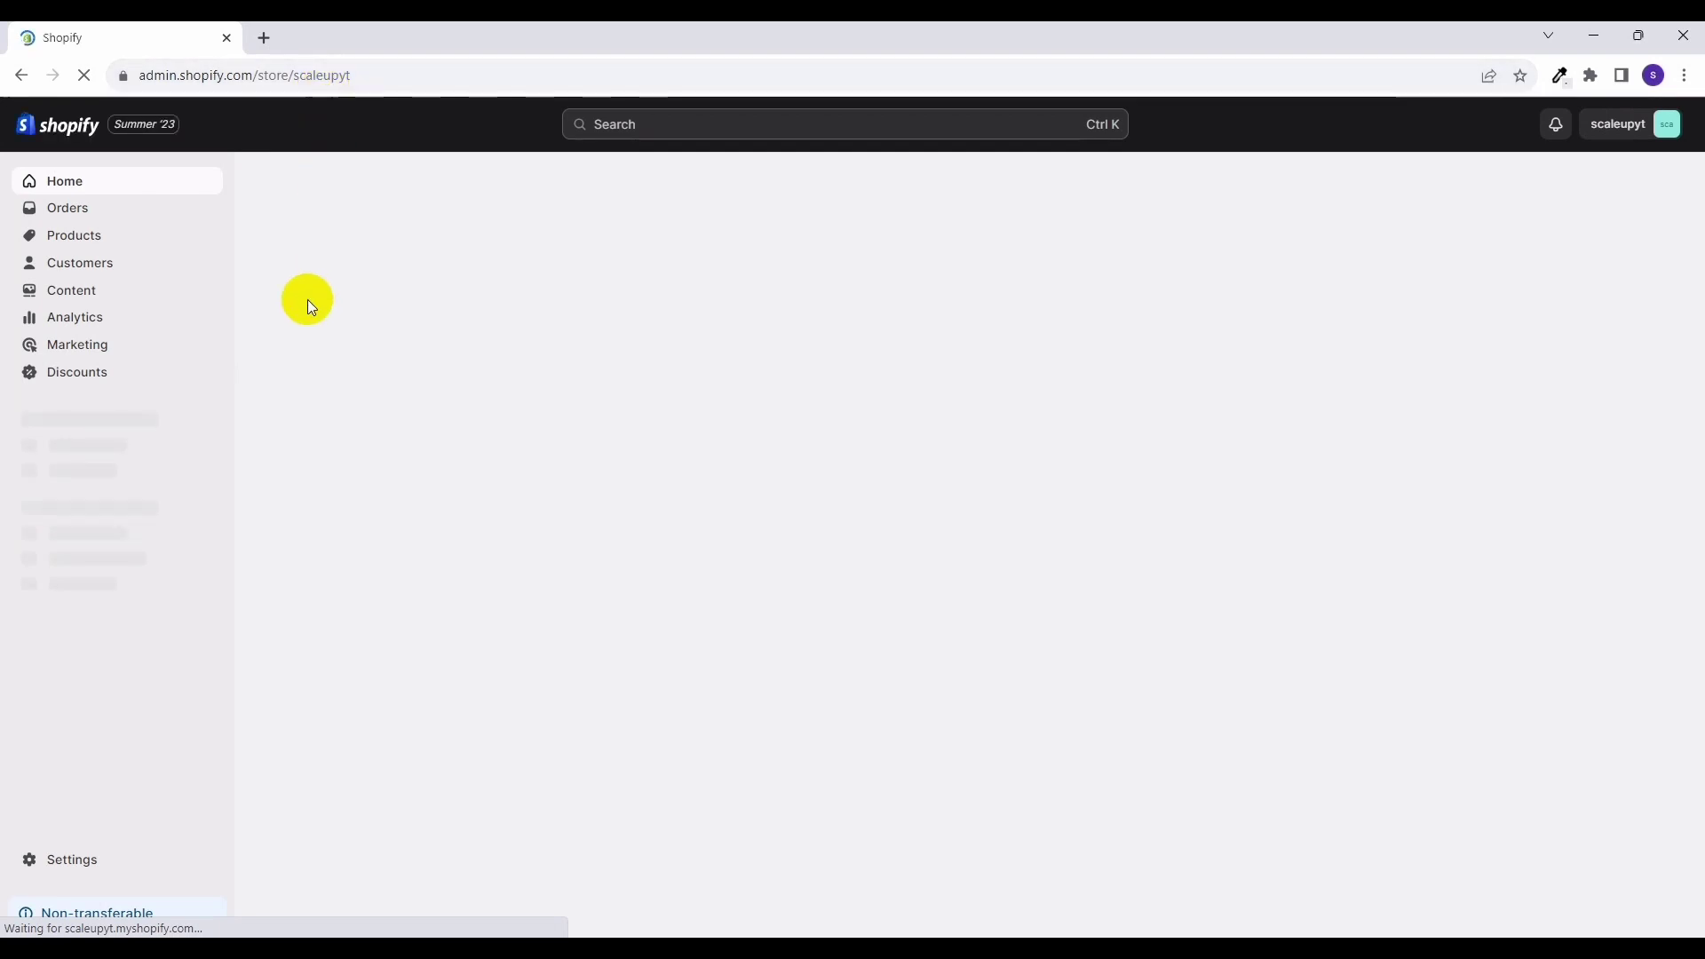
pyautogui.click(78, 372)
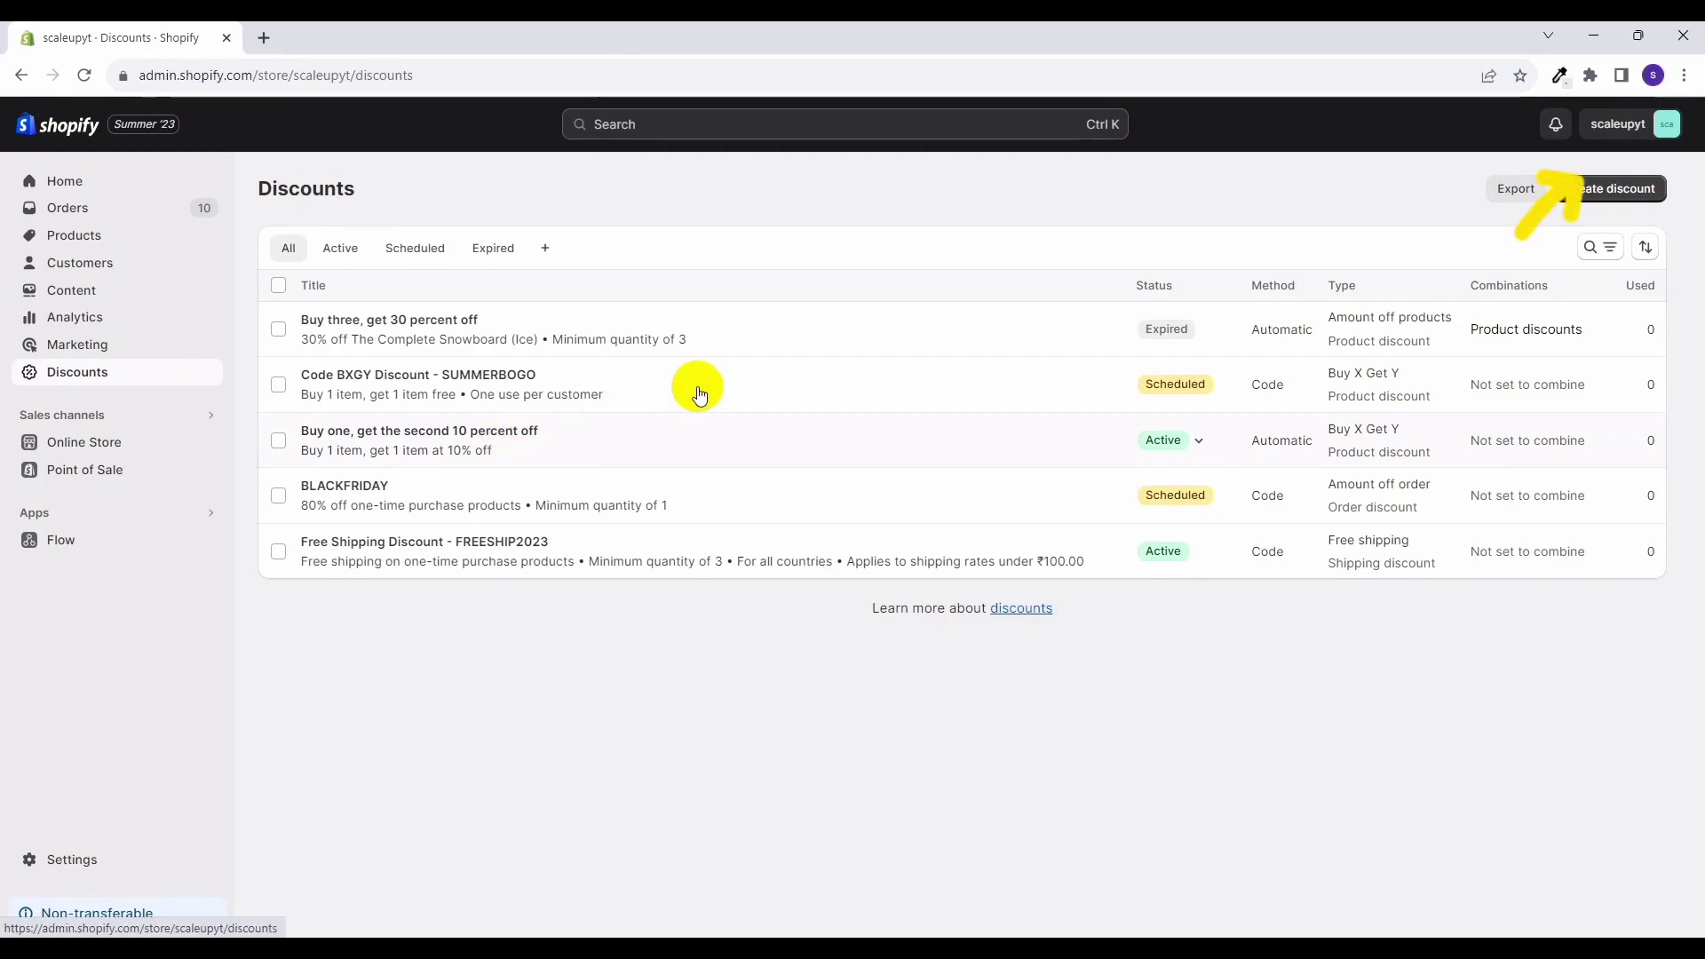
# - Create a new discount of the Buy X get Y type
pyautogui.click(1594, 195)
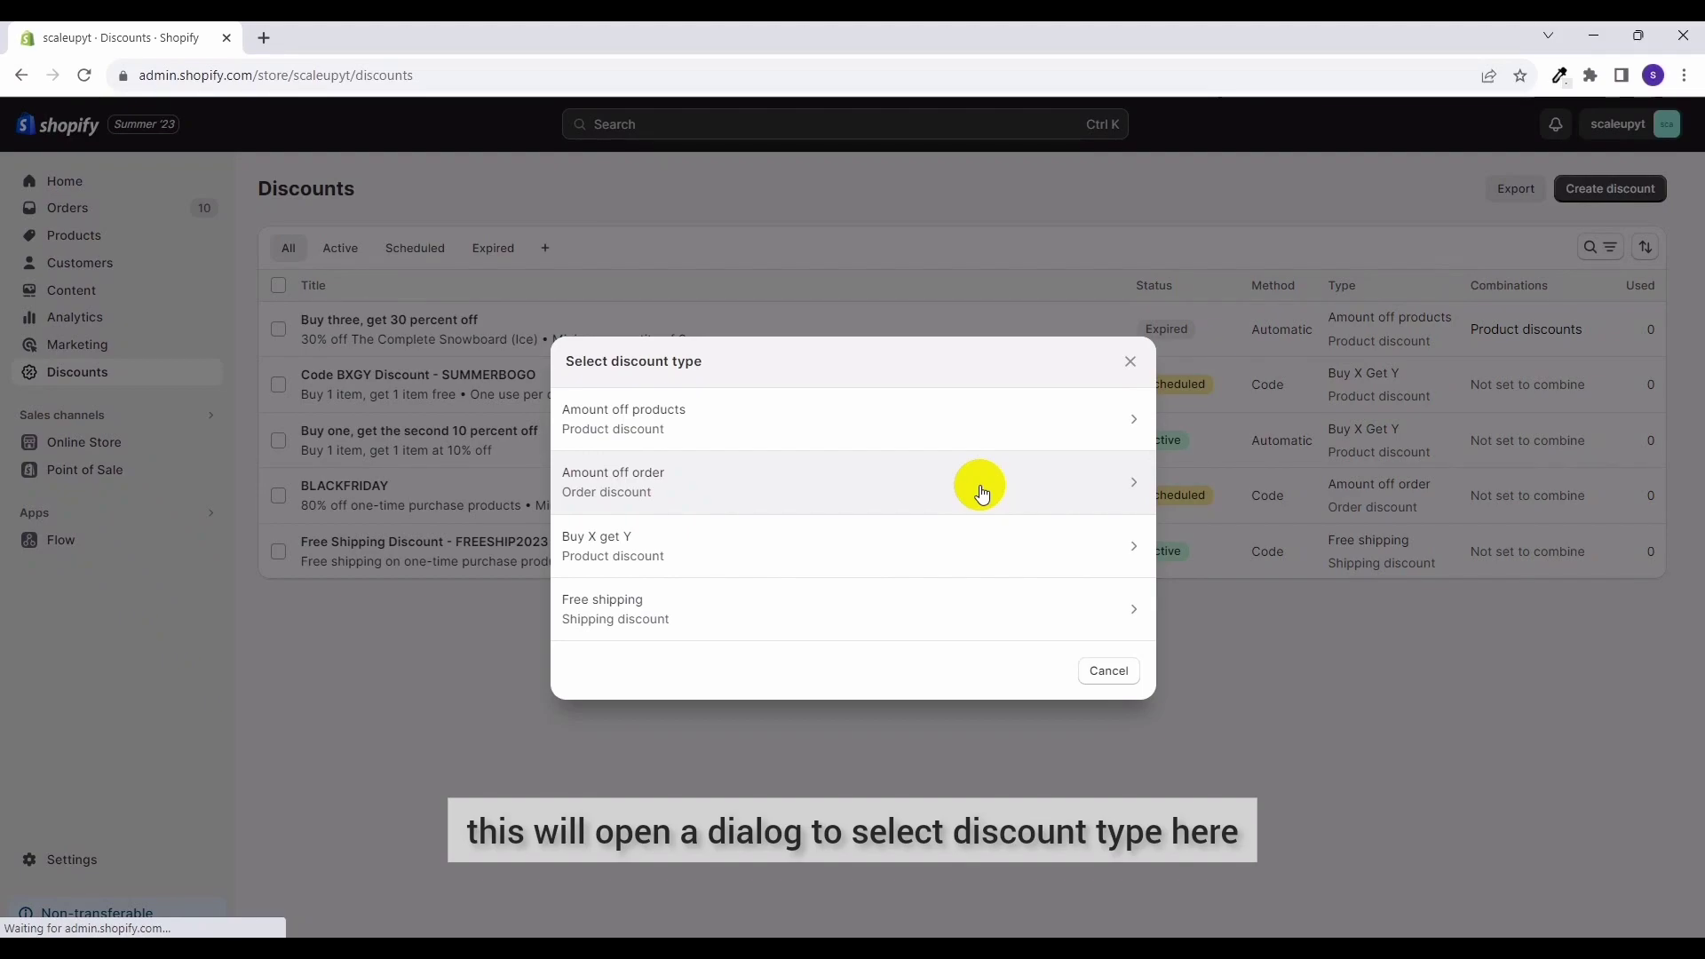
pyautogui.click(967, 547)
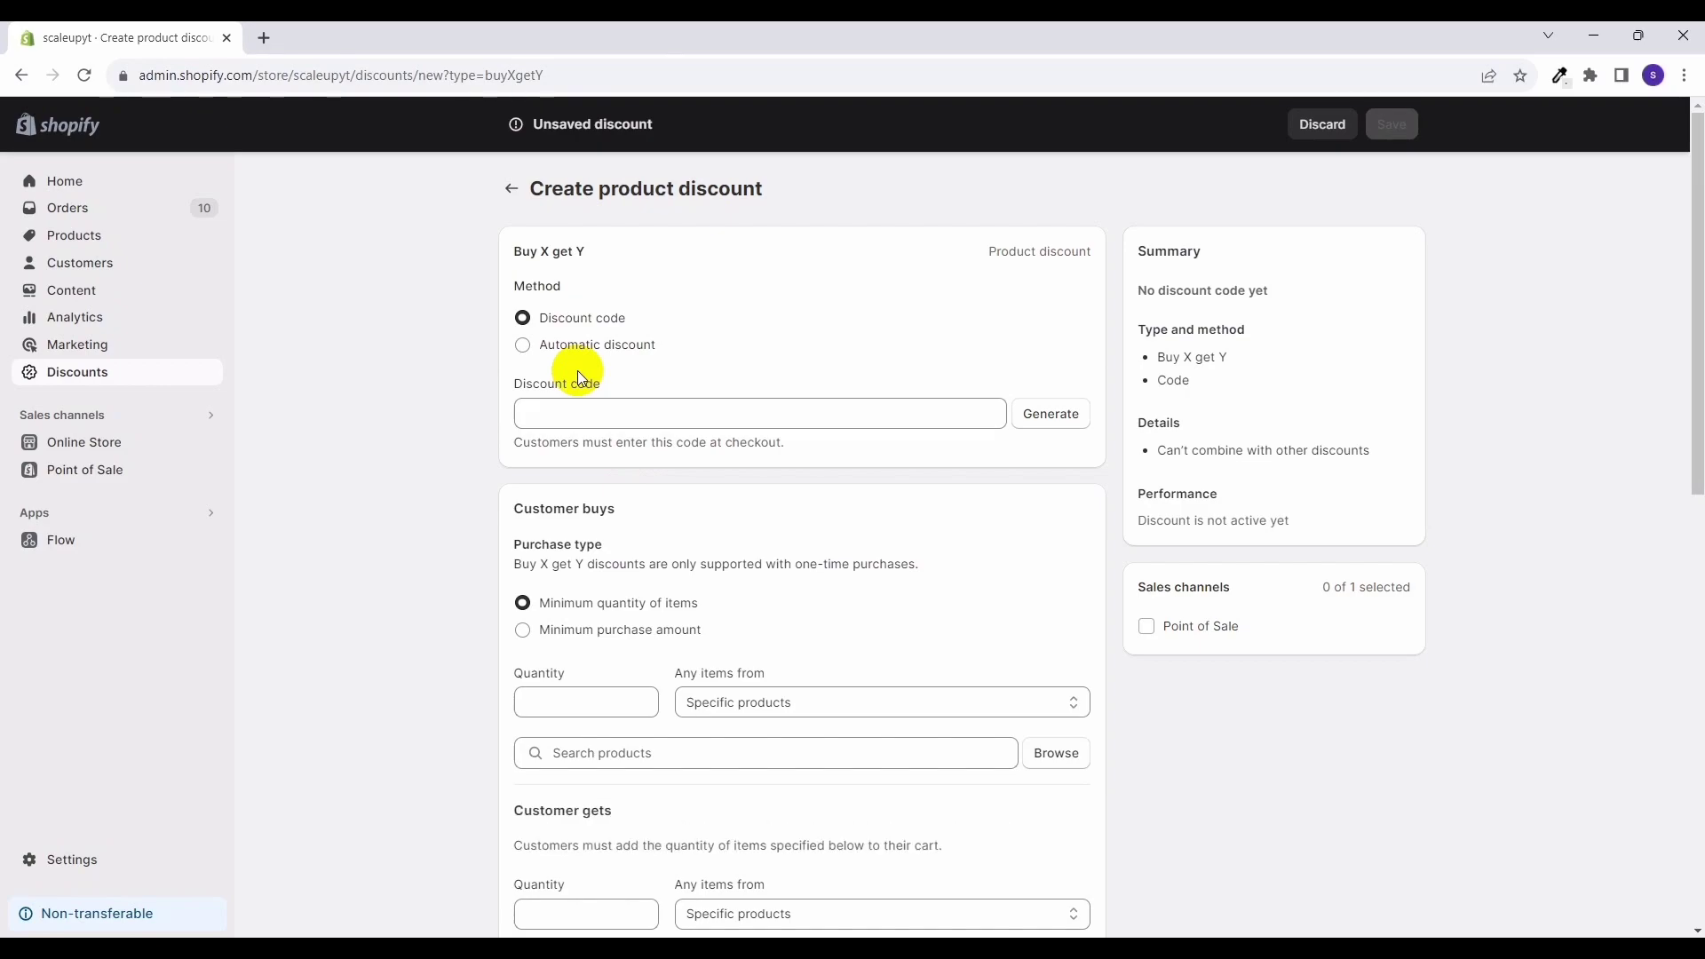
# - Make the discount Automatic and start entering the title 'Buy 2 Get 1 Free'
pyautogui.click(523, 344)
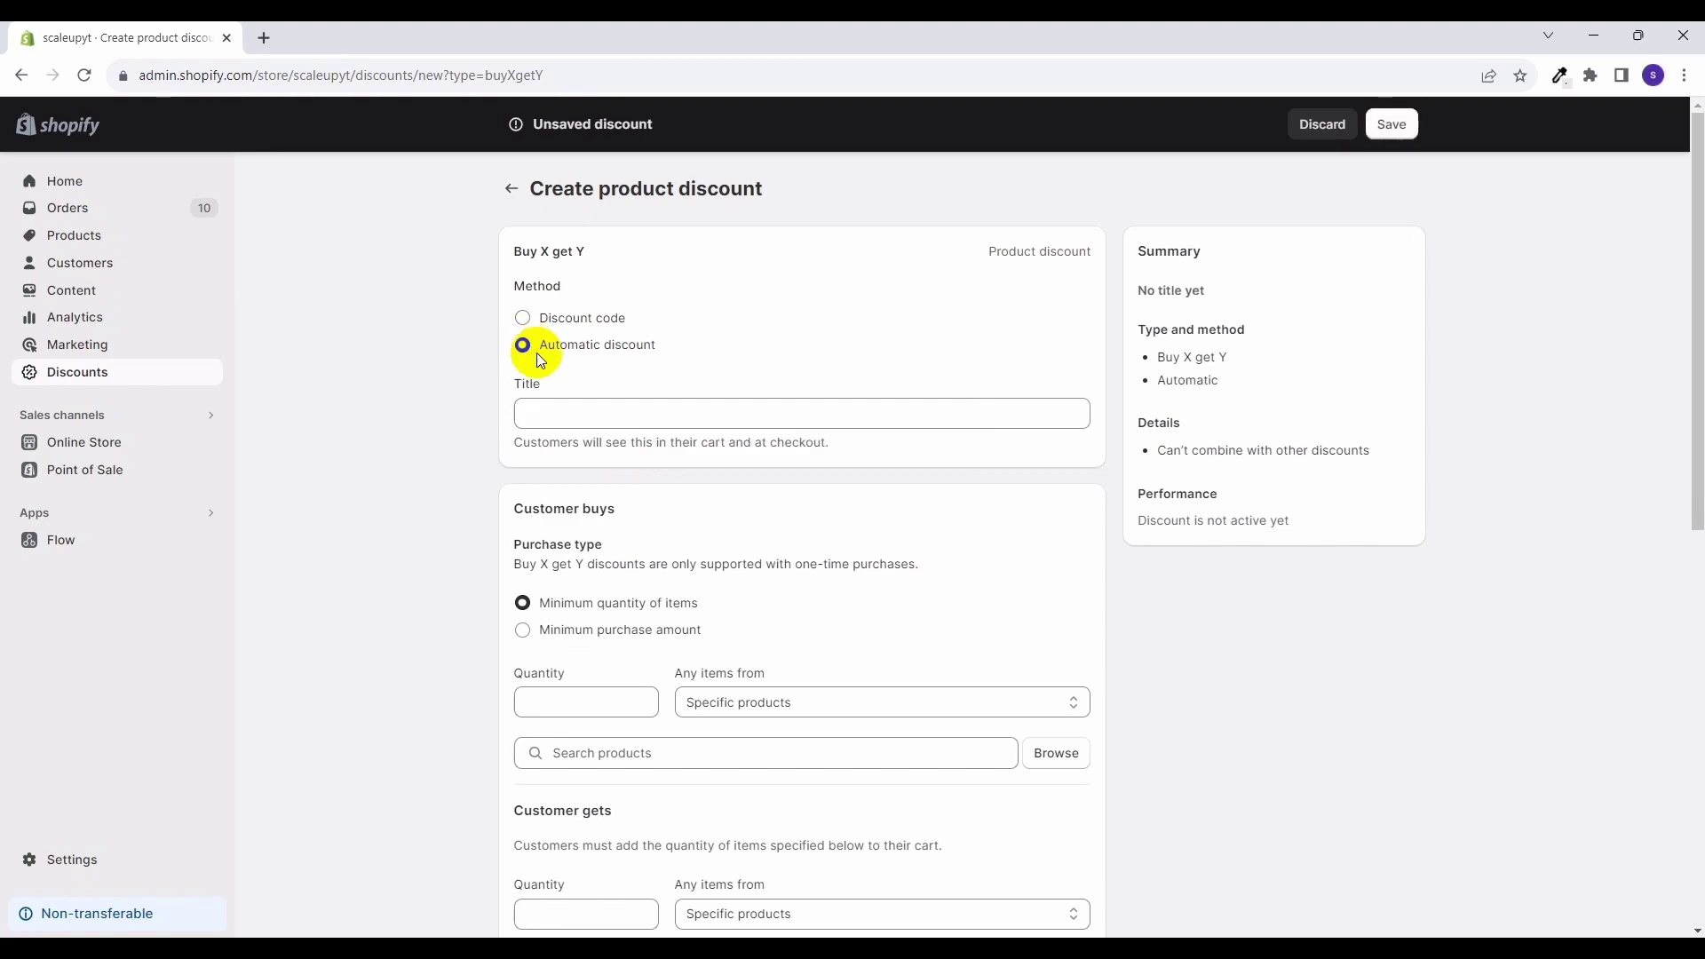
pyautogui.click(584, 407)
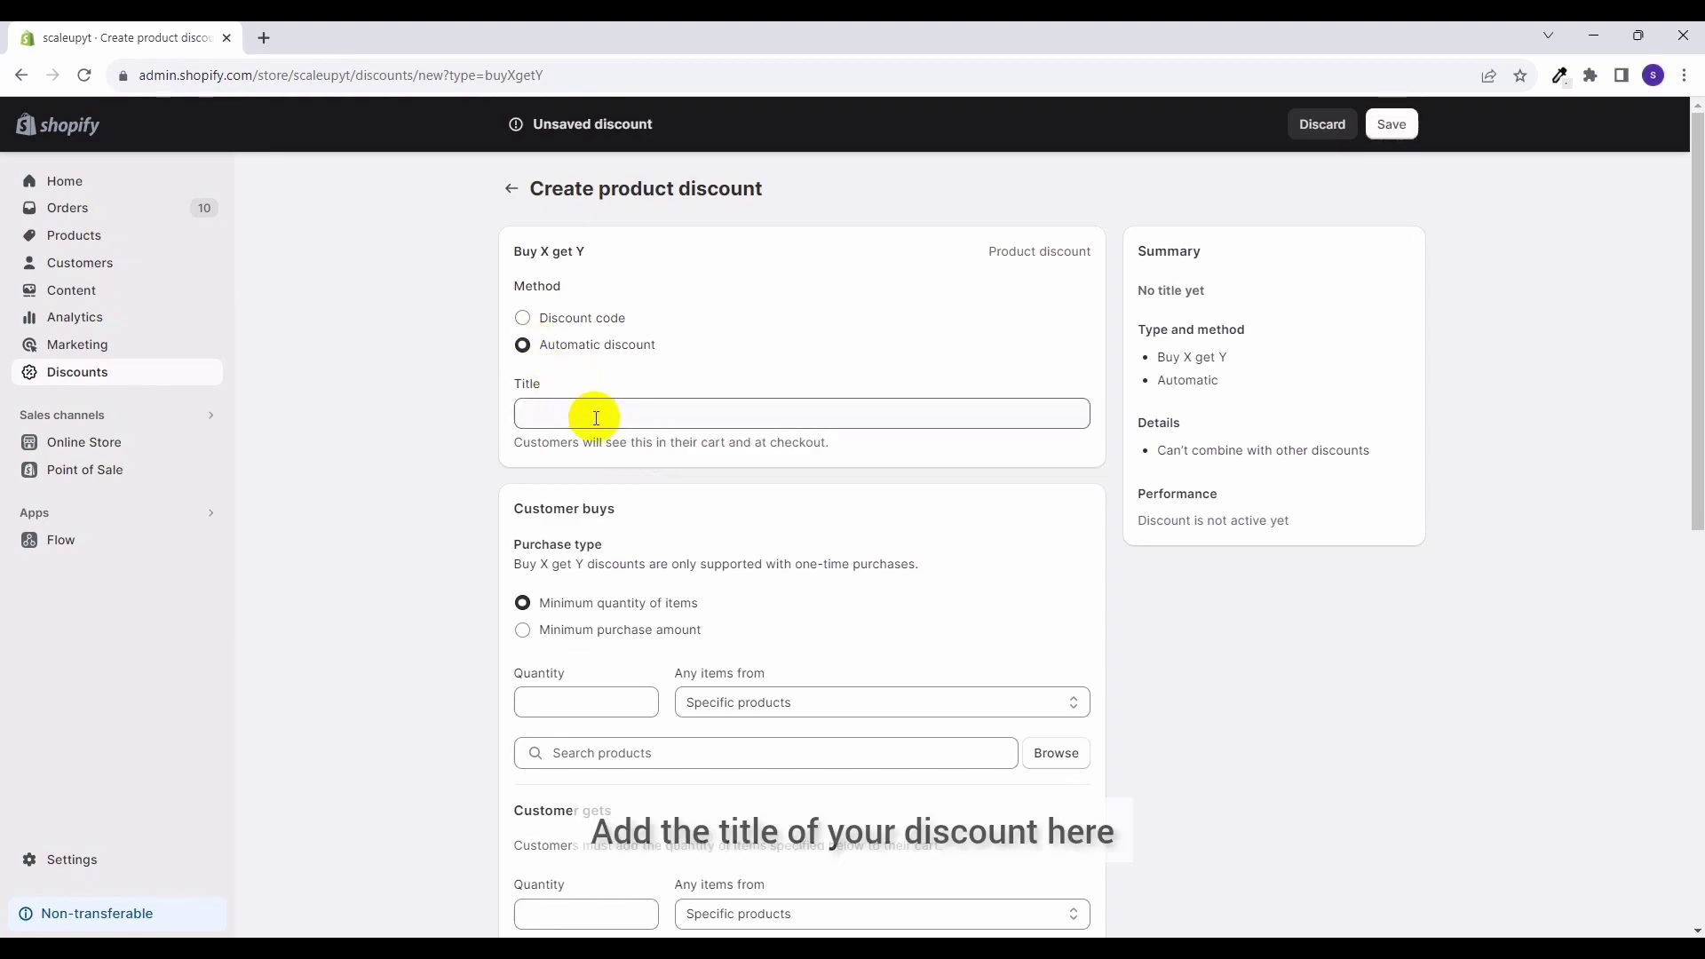
pyautogui.click(595, 418)
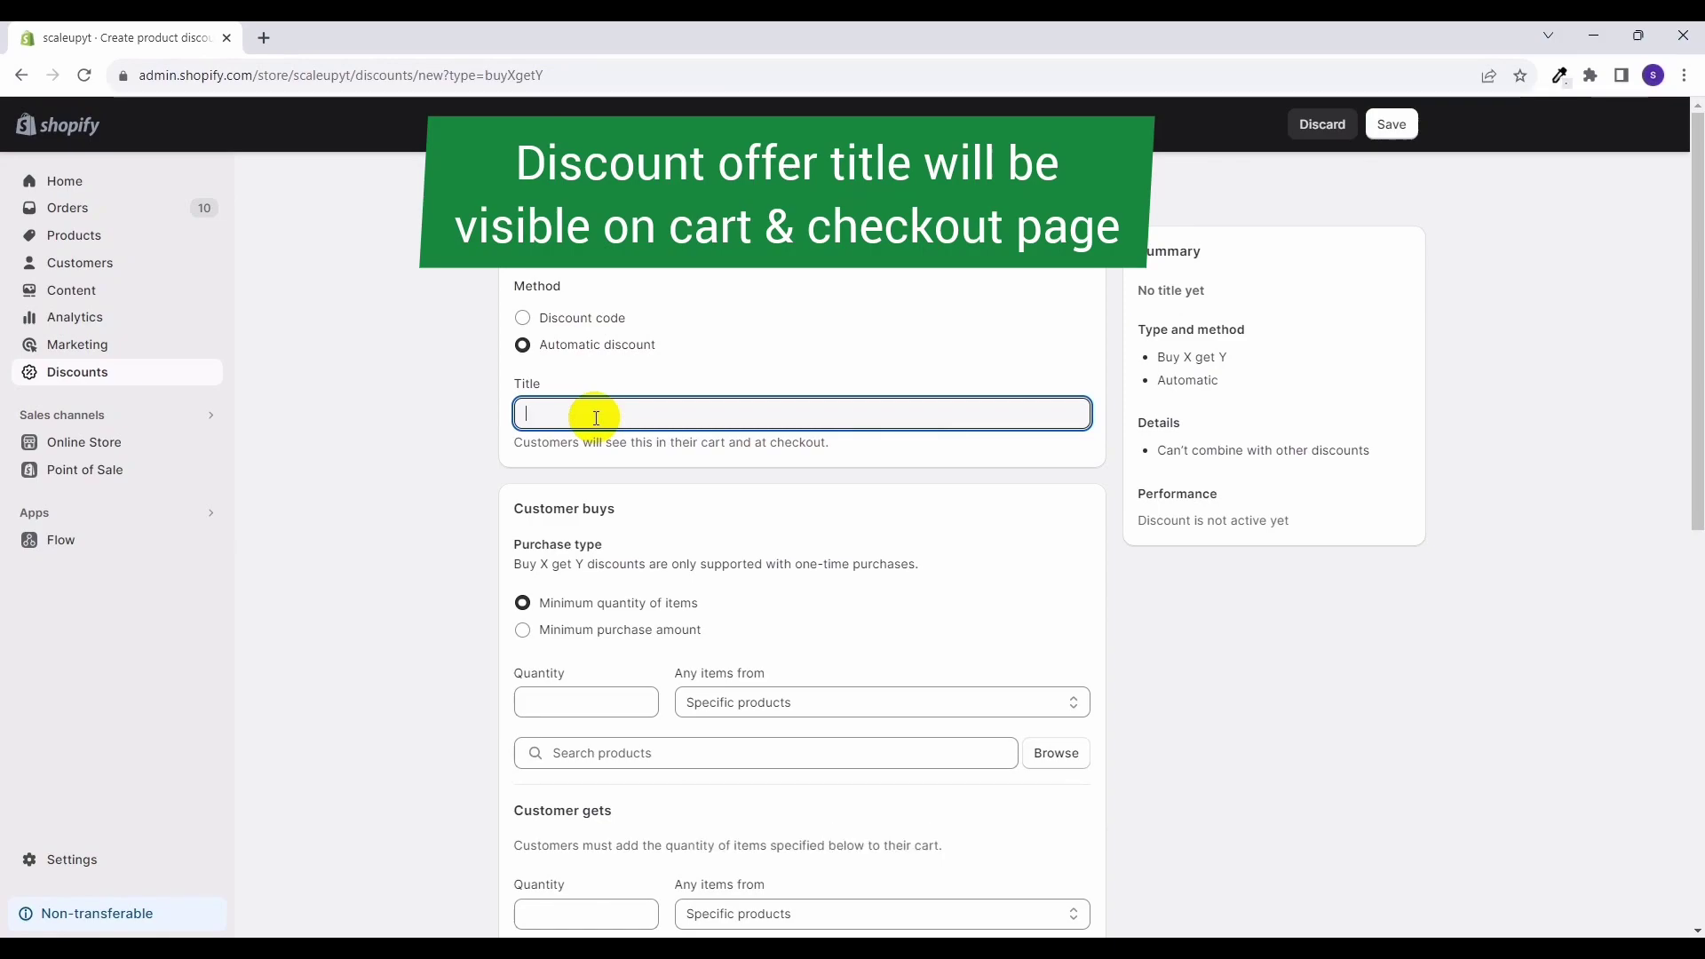
pyautogui.write('Buy')
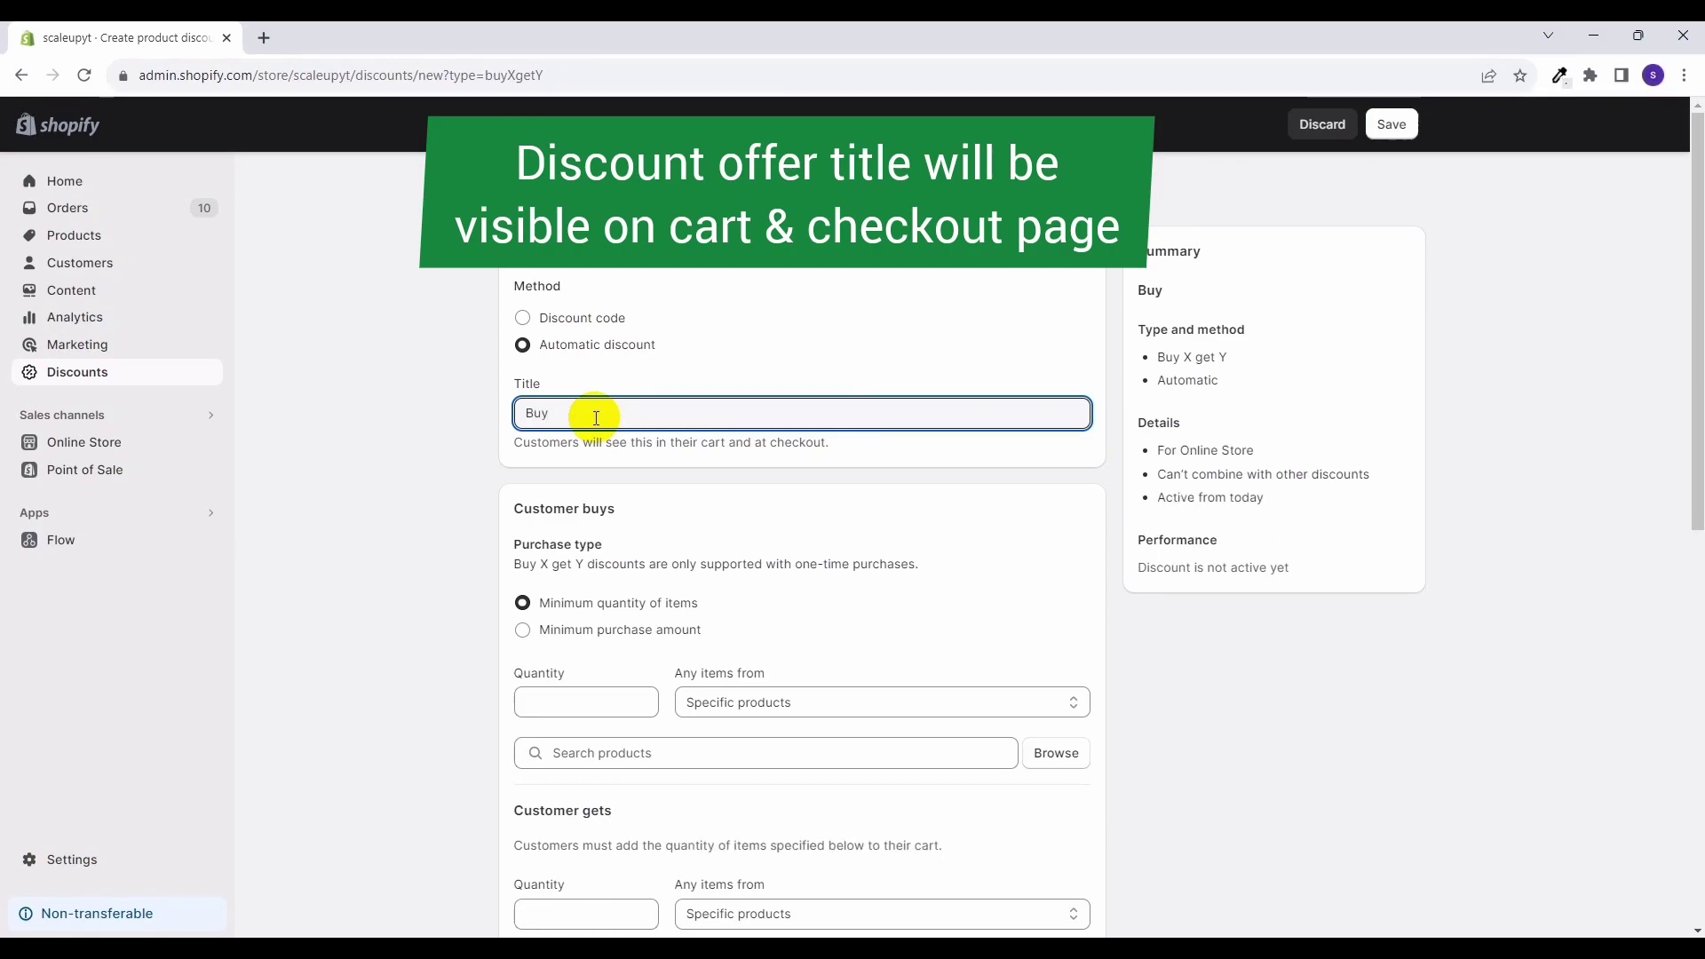
pyautogui.write(' 2 Get 1 F')
pyautogui.write('ree')
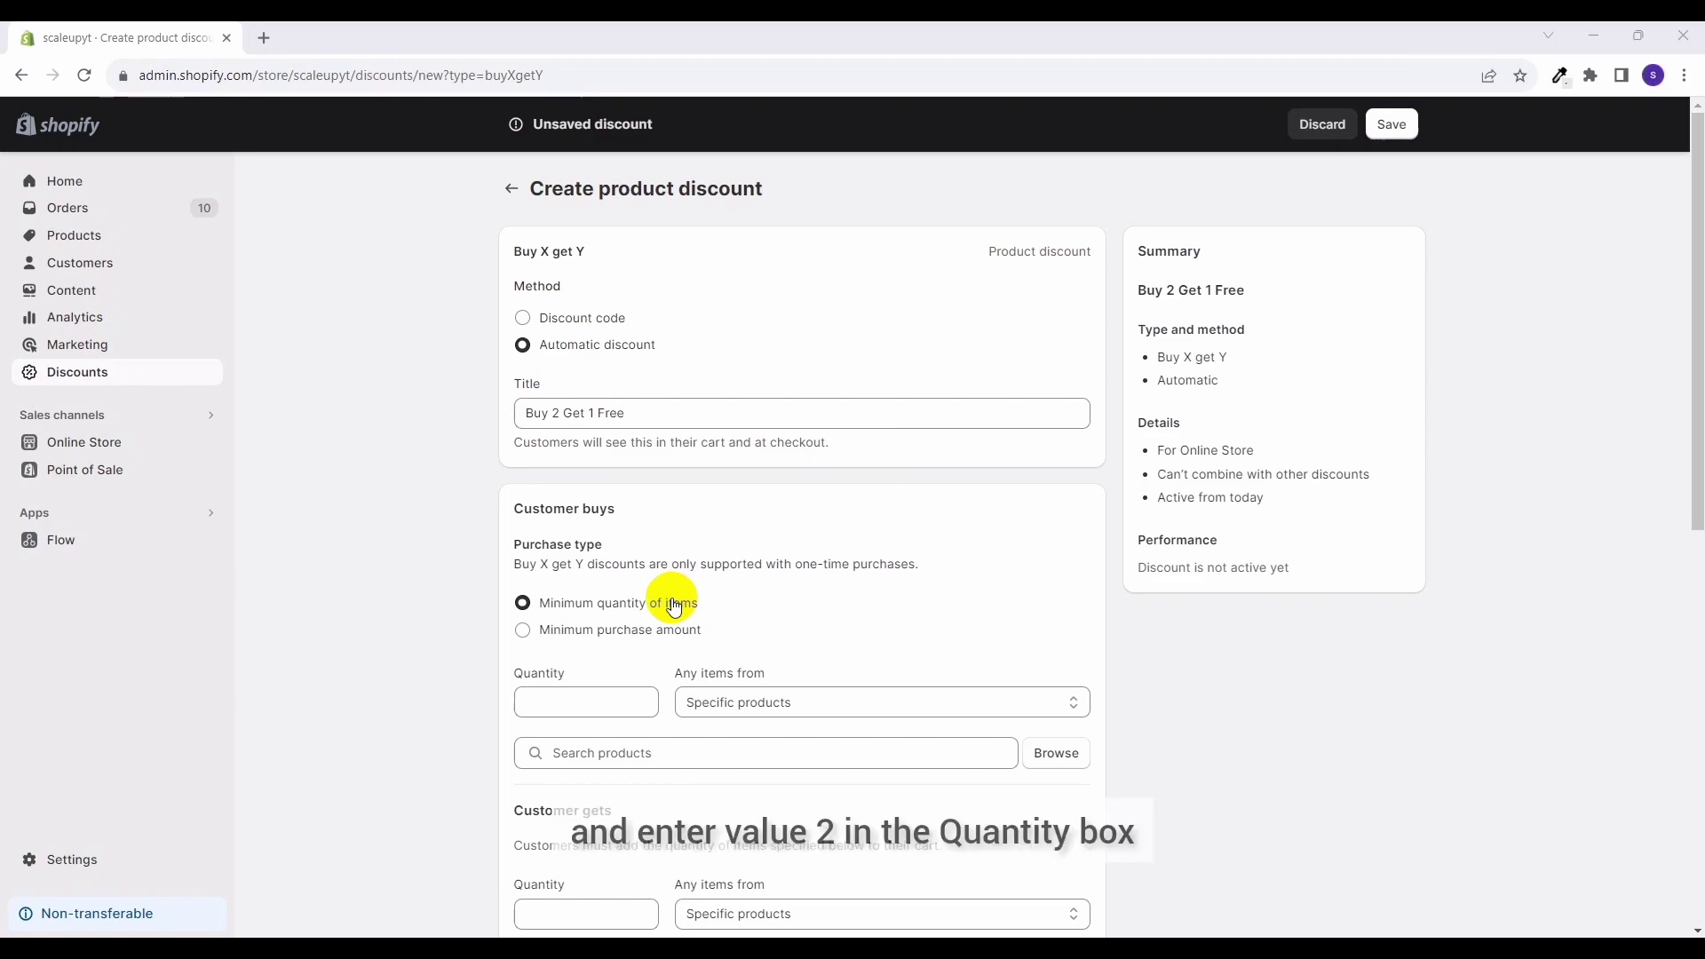
# - Set Customer buys to quantity 2 of Selling Plans Ski Wax, all three variants
pyautogui.click(589, 700)
pyautogui.write('2')
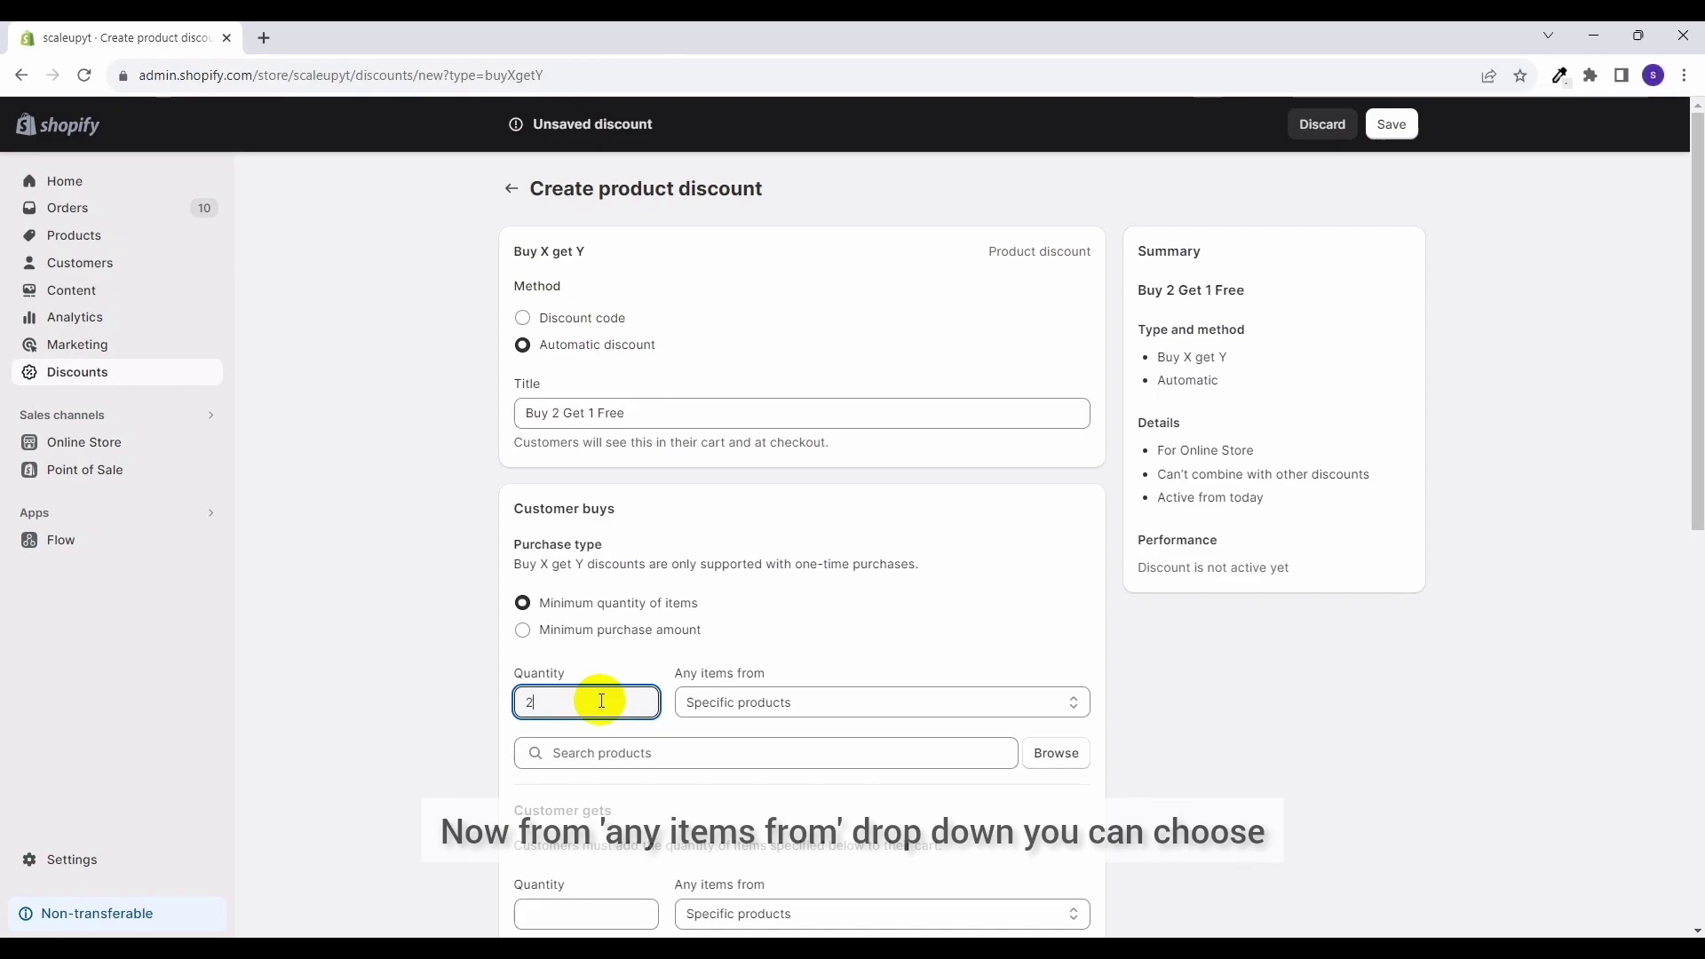
pyautogui.click(763, 703)
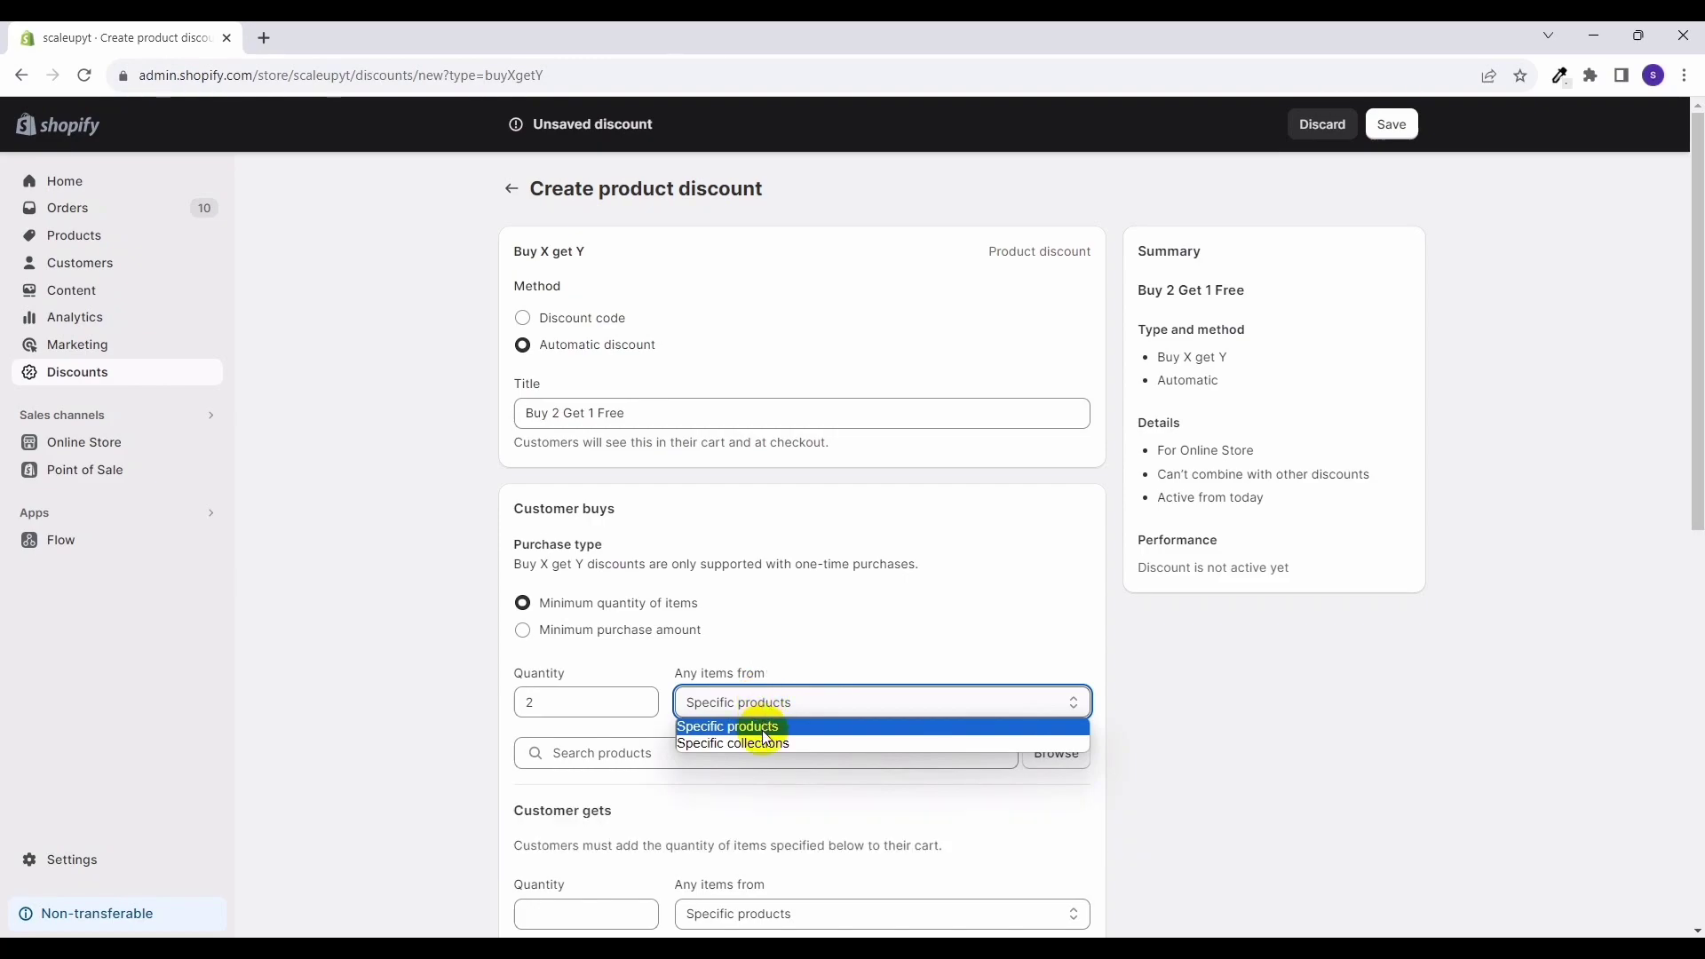
pyautogui.click(762, 728)
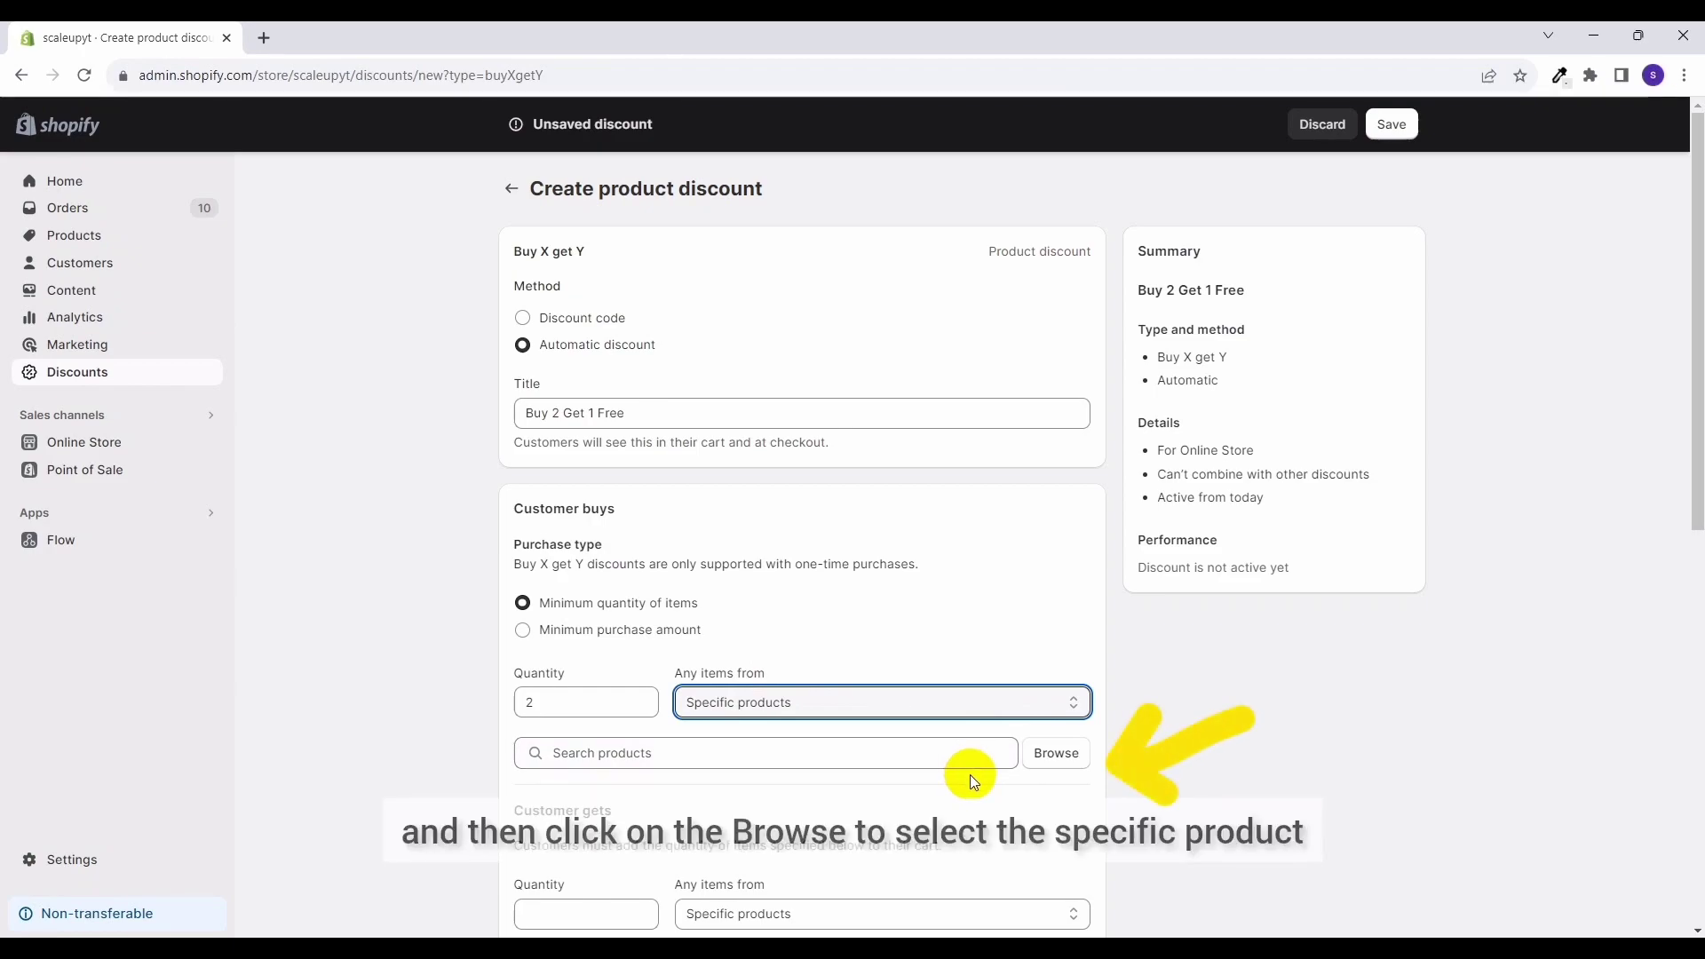
pyautogui.click(1055, 753)
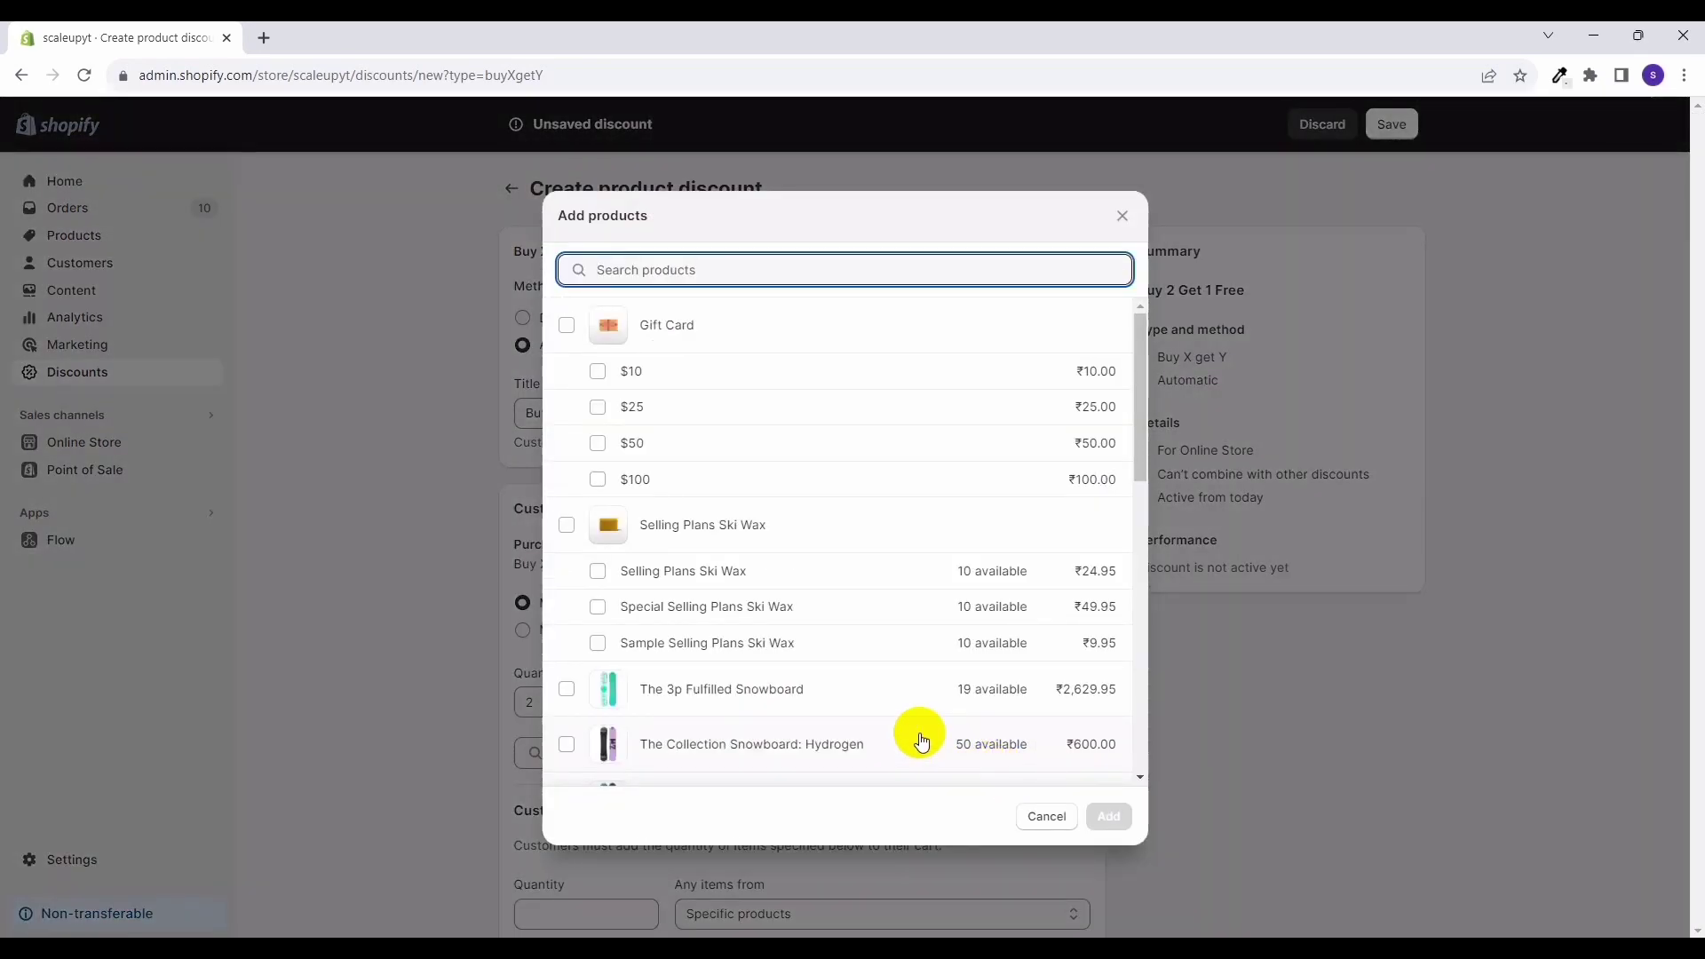
pyautogui.click(565, 525)
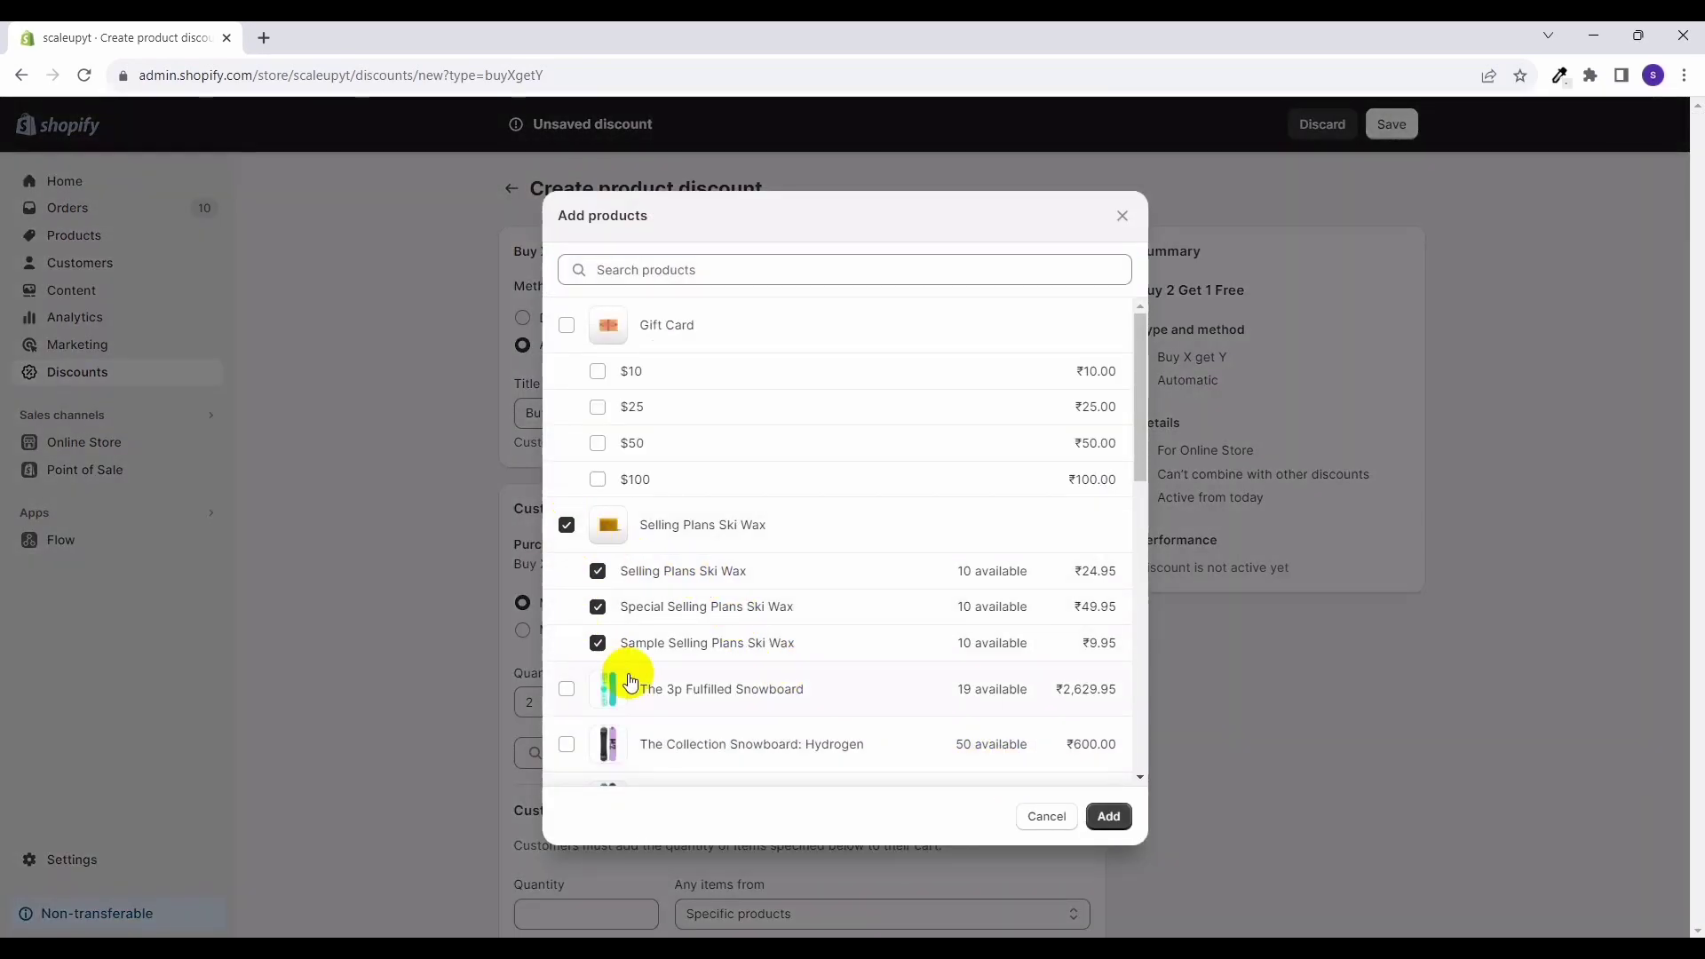
pyautogui.click(1109, 815)
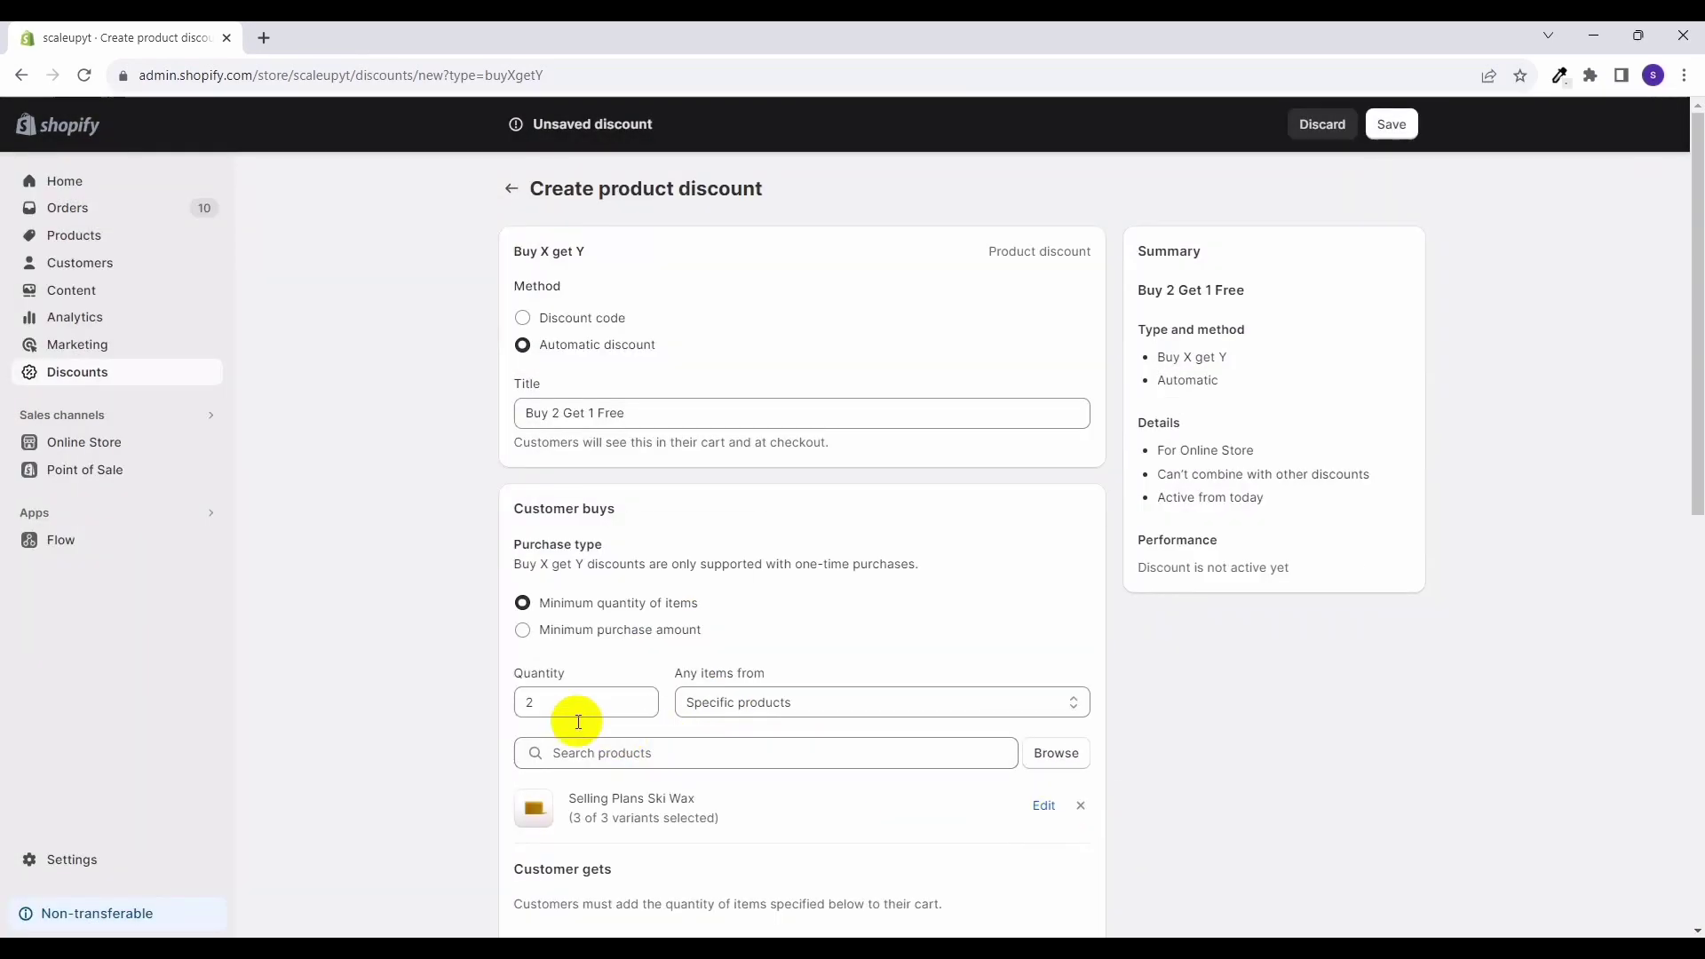
pyautogui.scroll(-2, 438, 675)
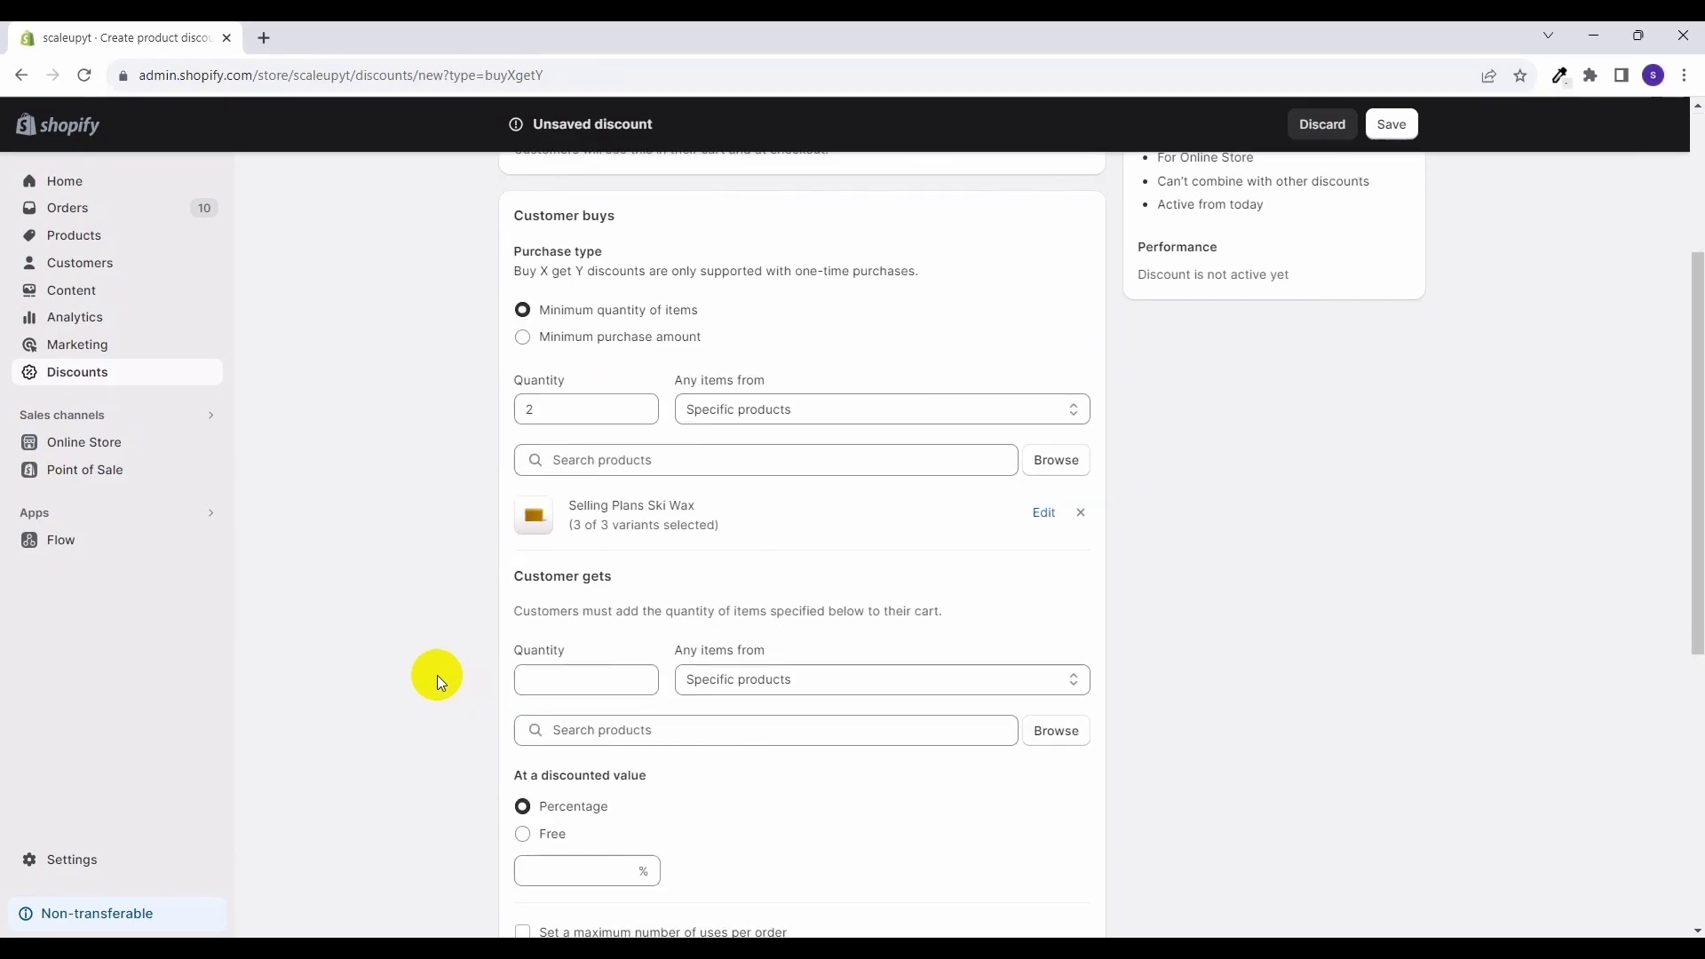
pyautogui.scroll(-1, 438, 676)
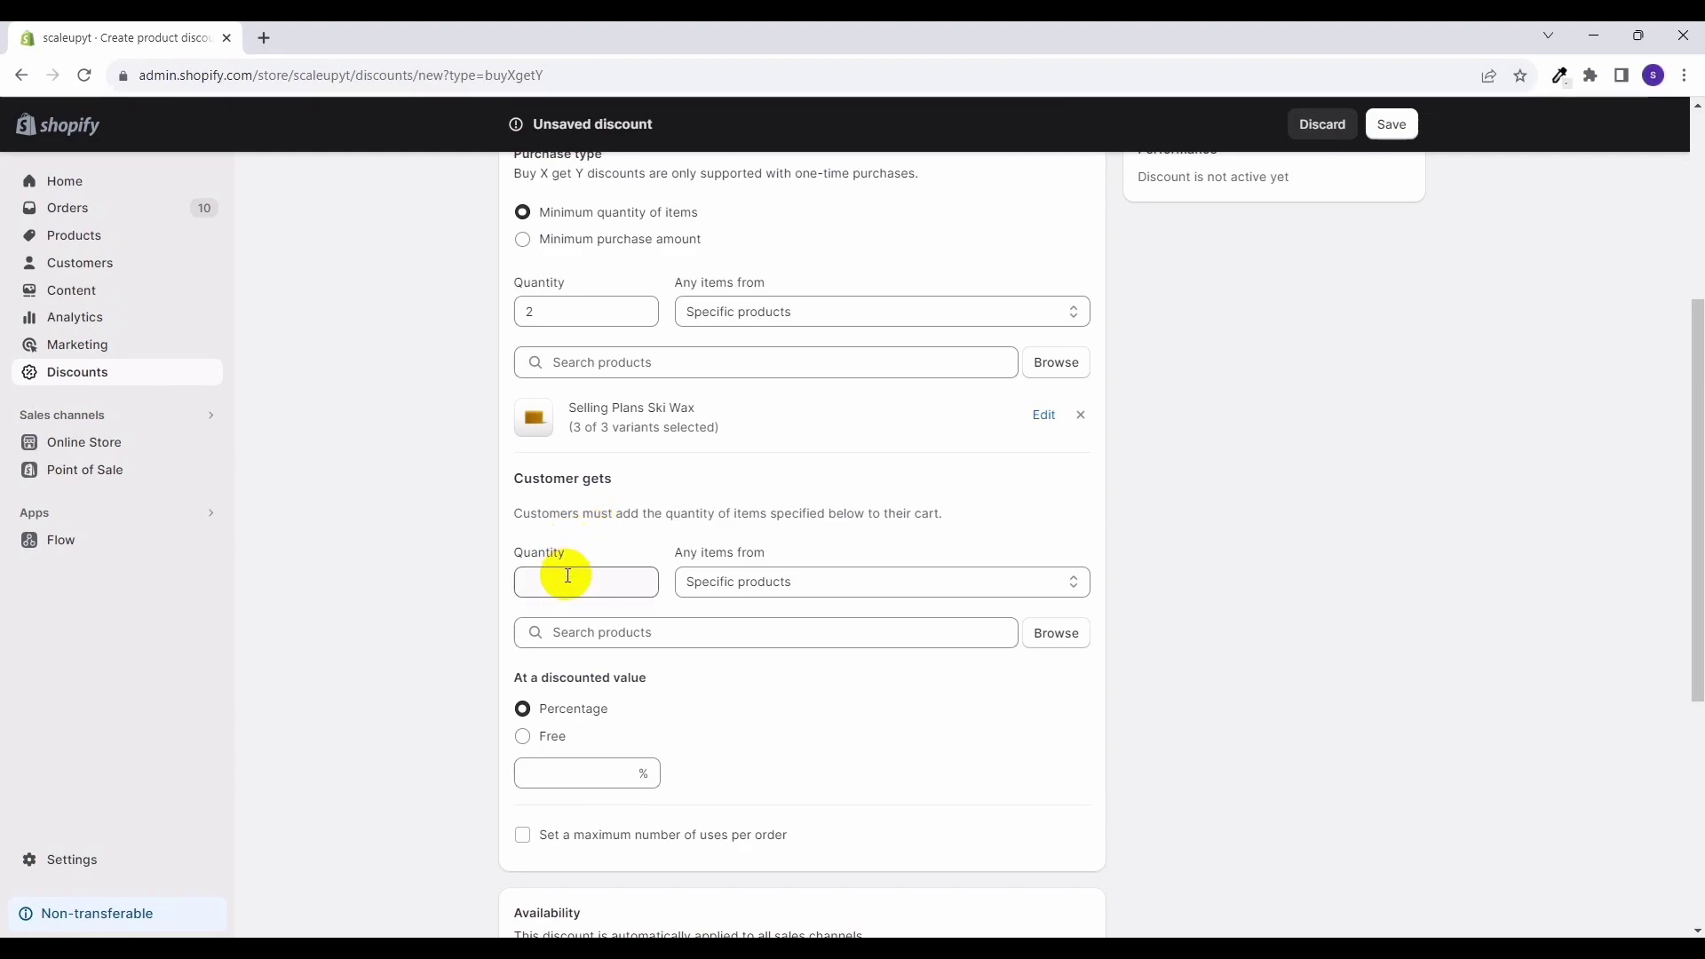
# - Set Customer gets to quantity 1 of Selling Plans Ski Wax, all three variants
pyautogui.click(568, 575)
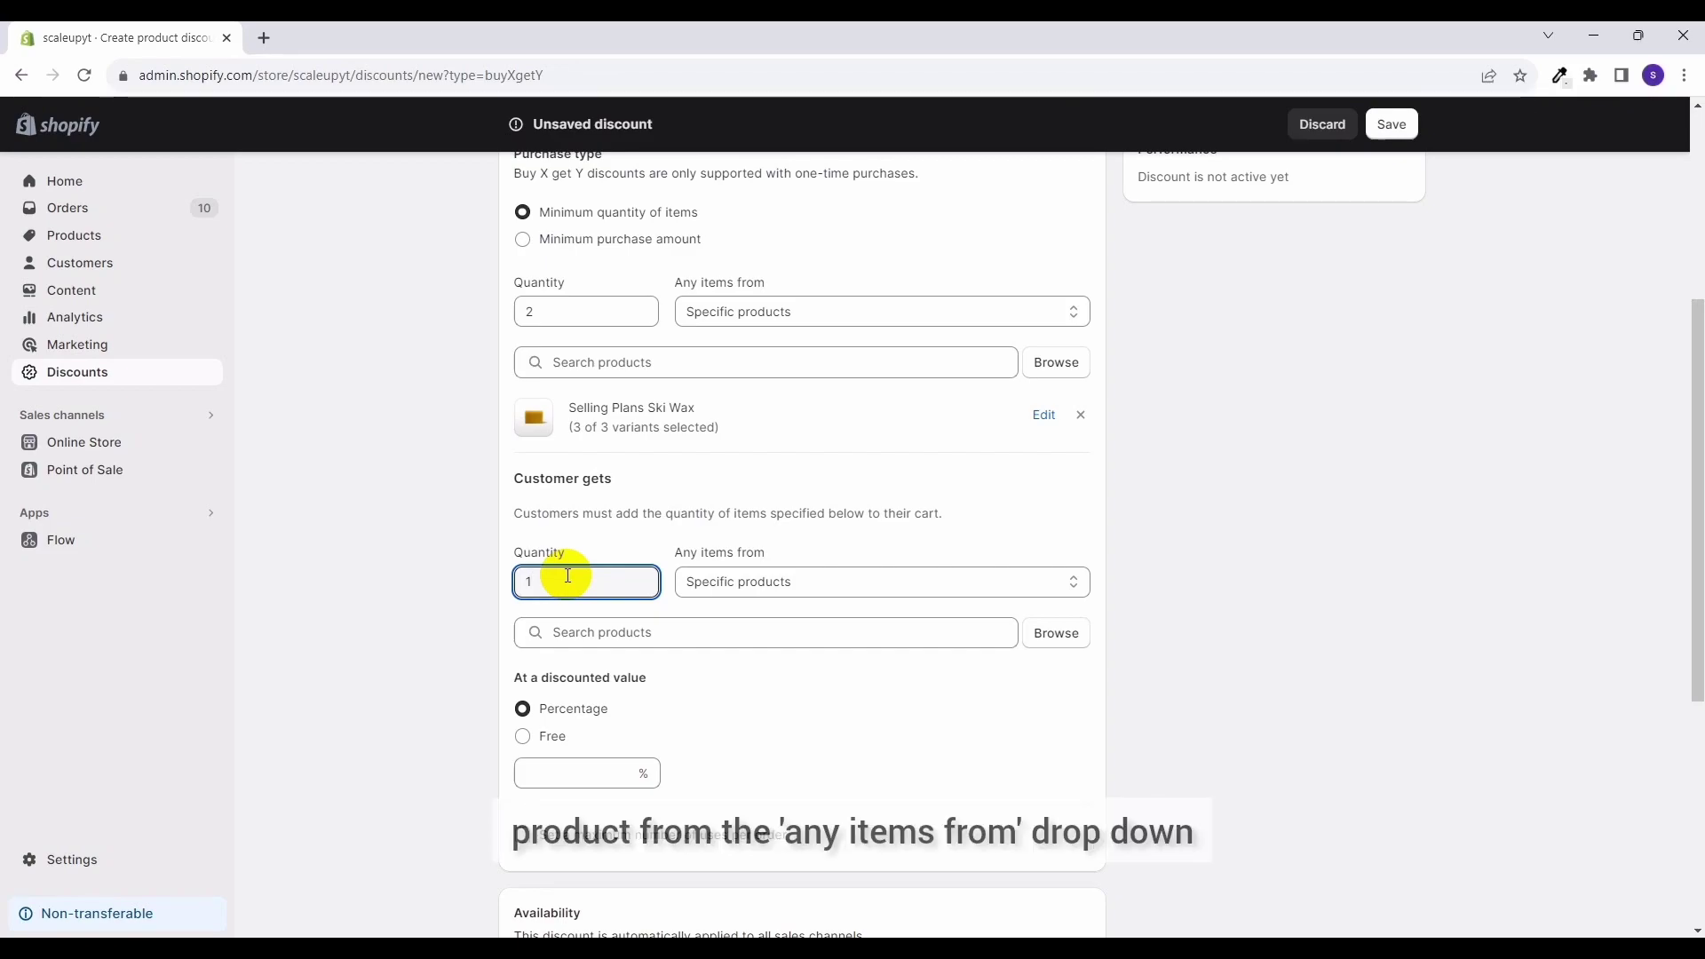
pyautogui.click(782, 585)
pyautogui.click(783, 605)
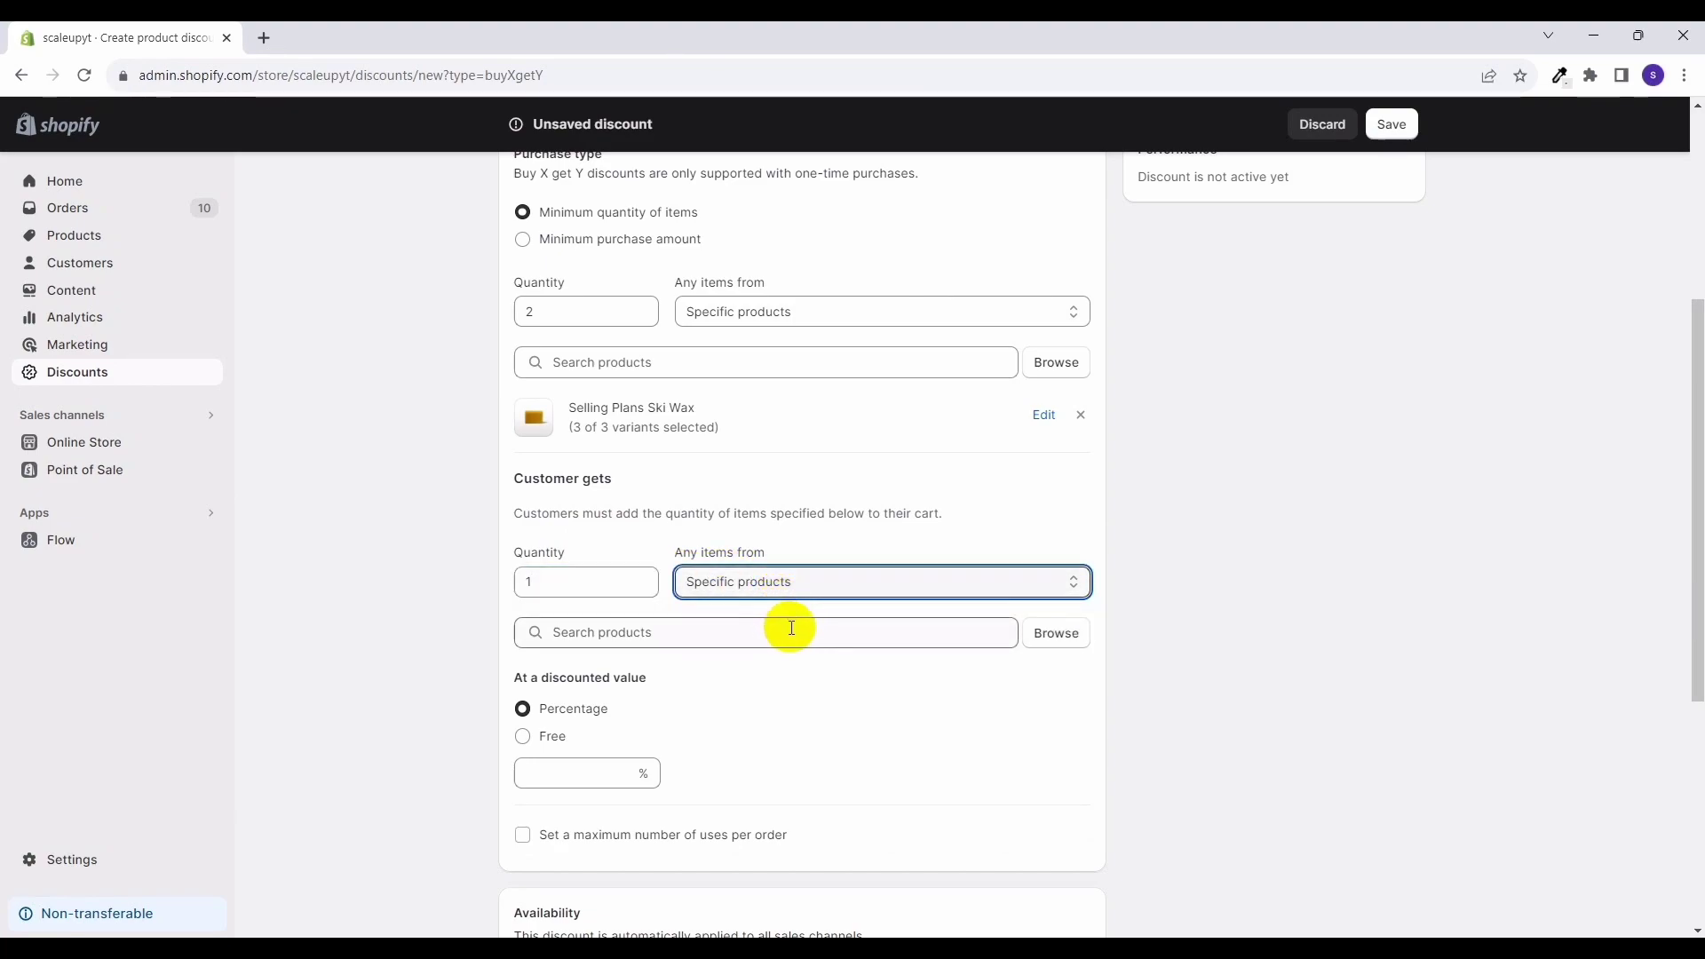
pyautogui.click(791, 628)
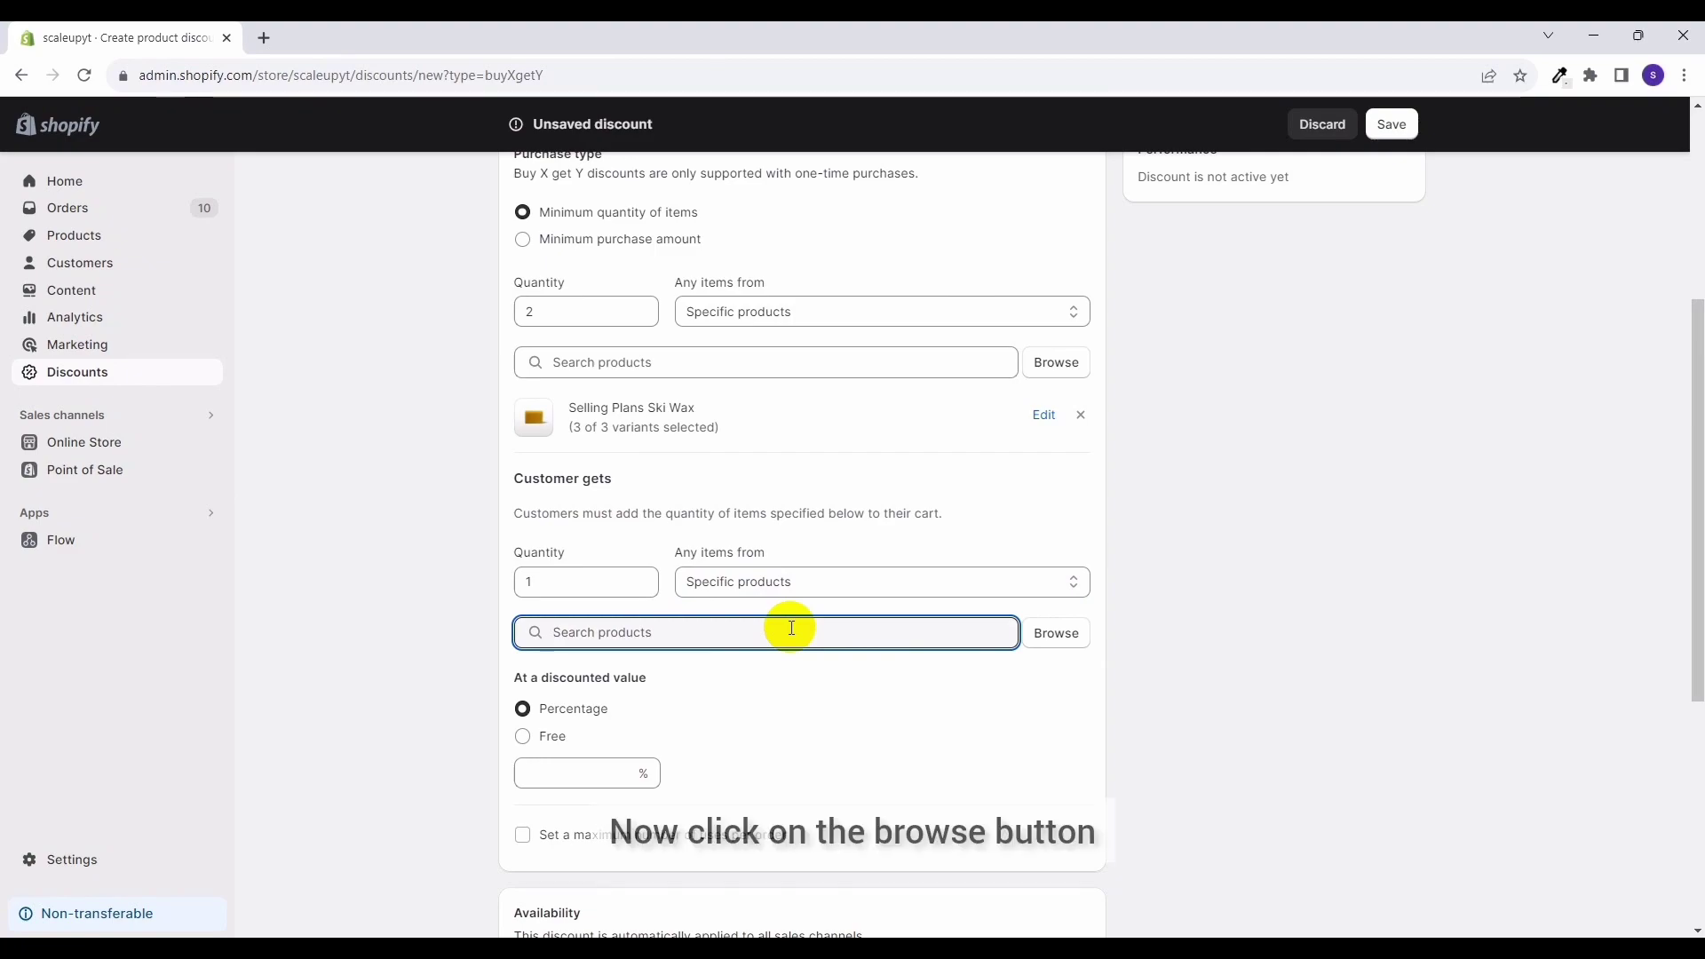
pyautogui.click(1056, 633)
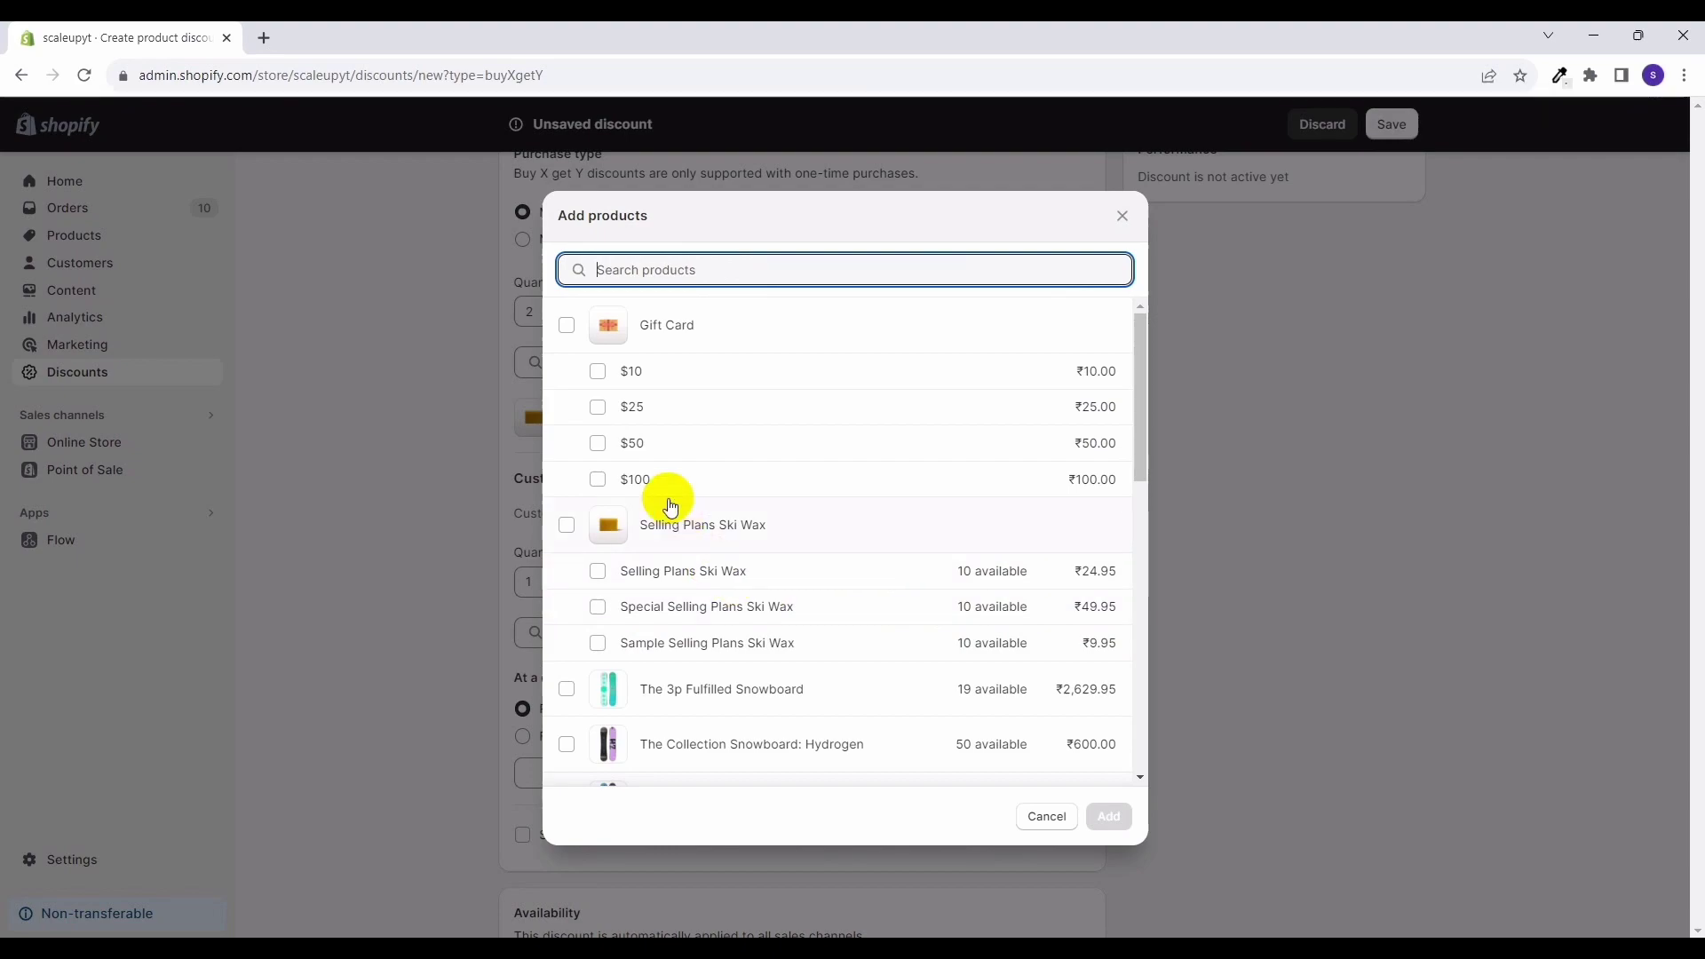
pyautogui.click(567, 525)
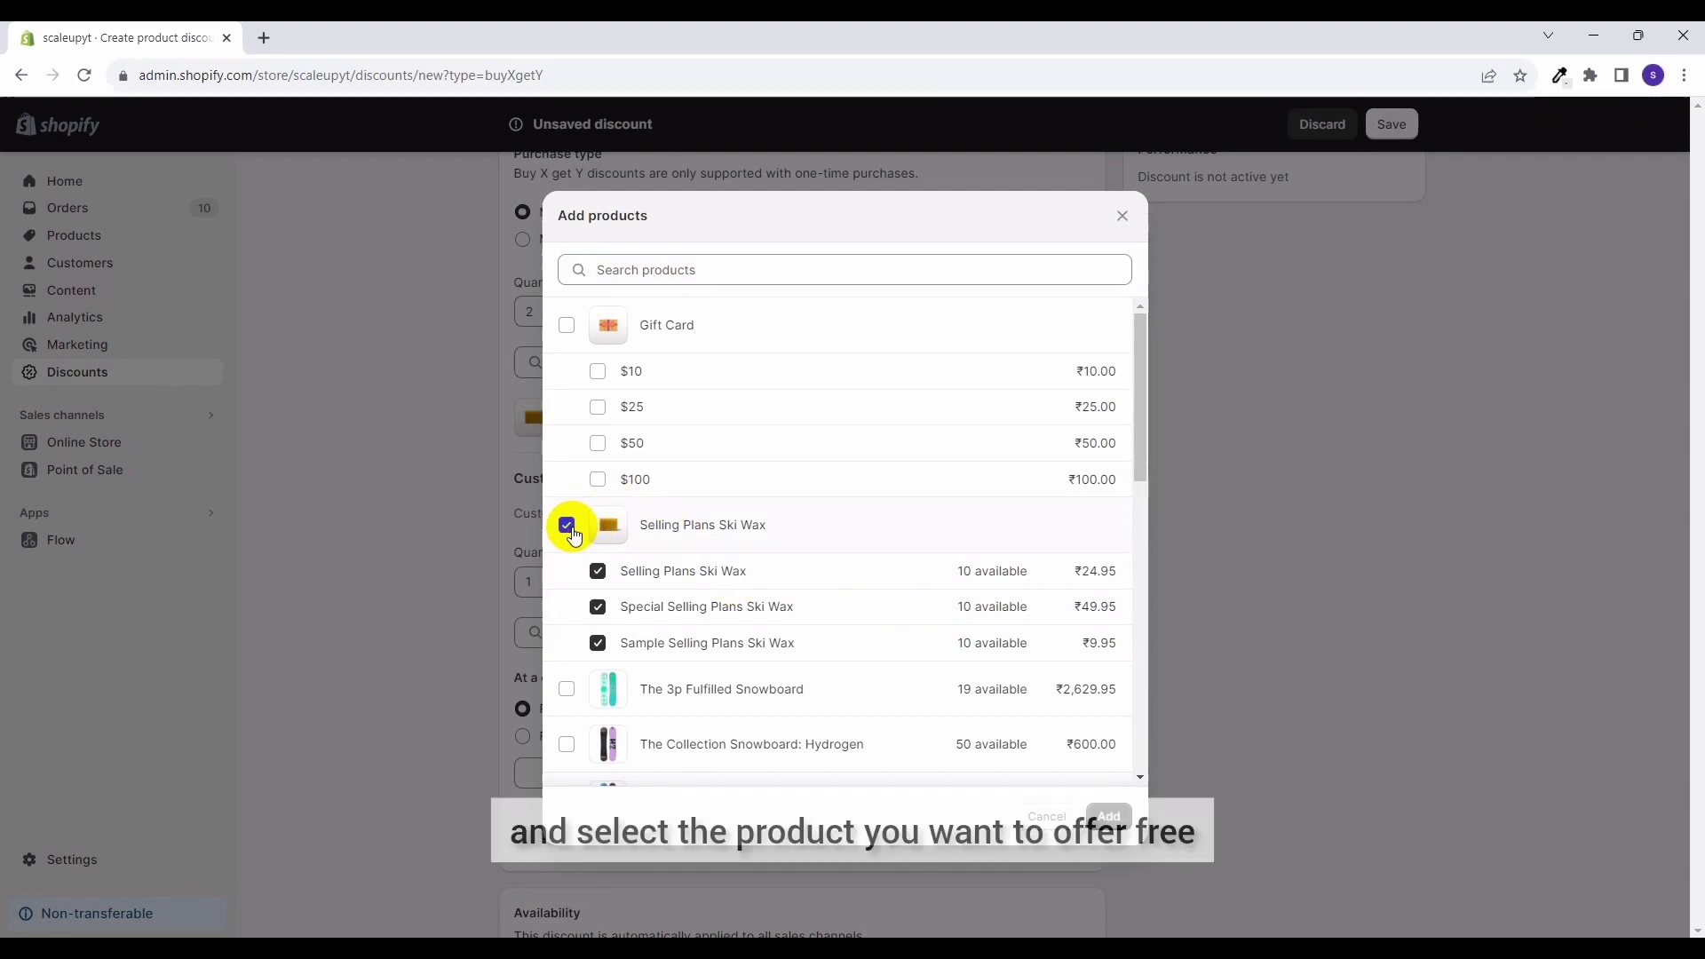
pyautogui.click(1109, 816)
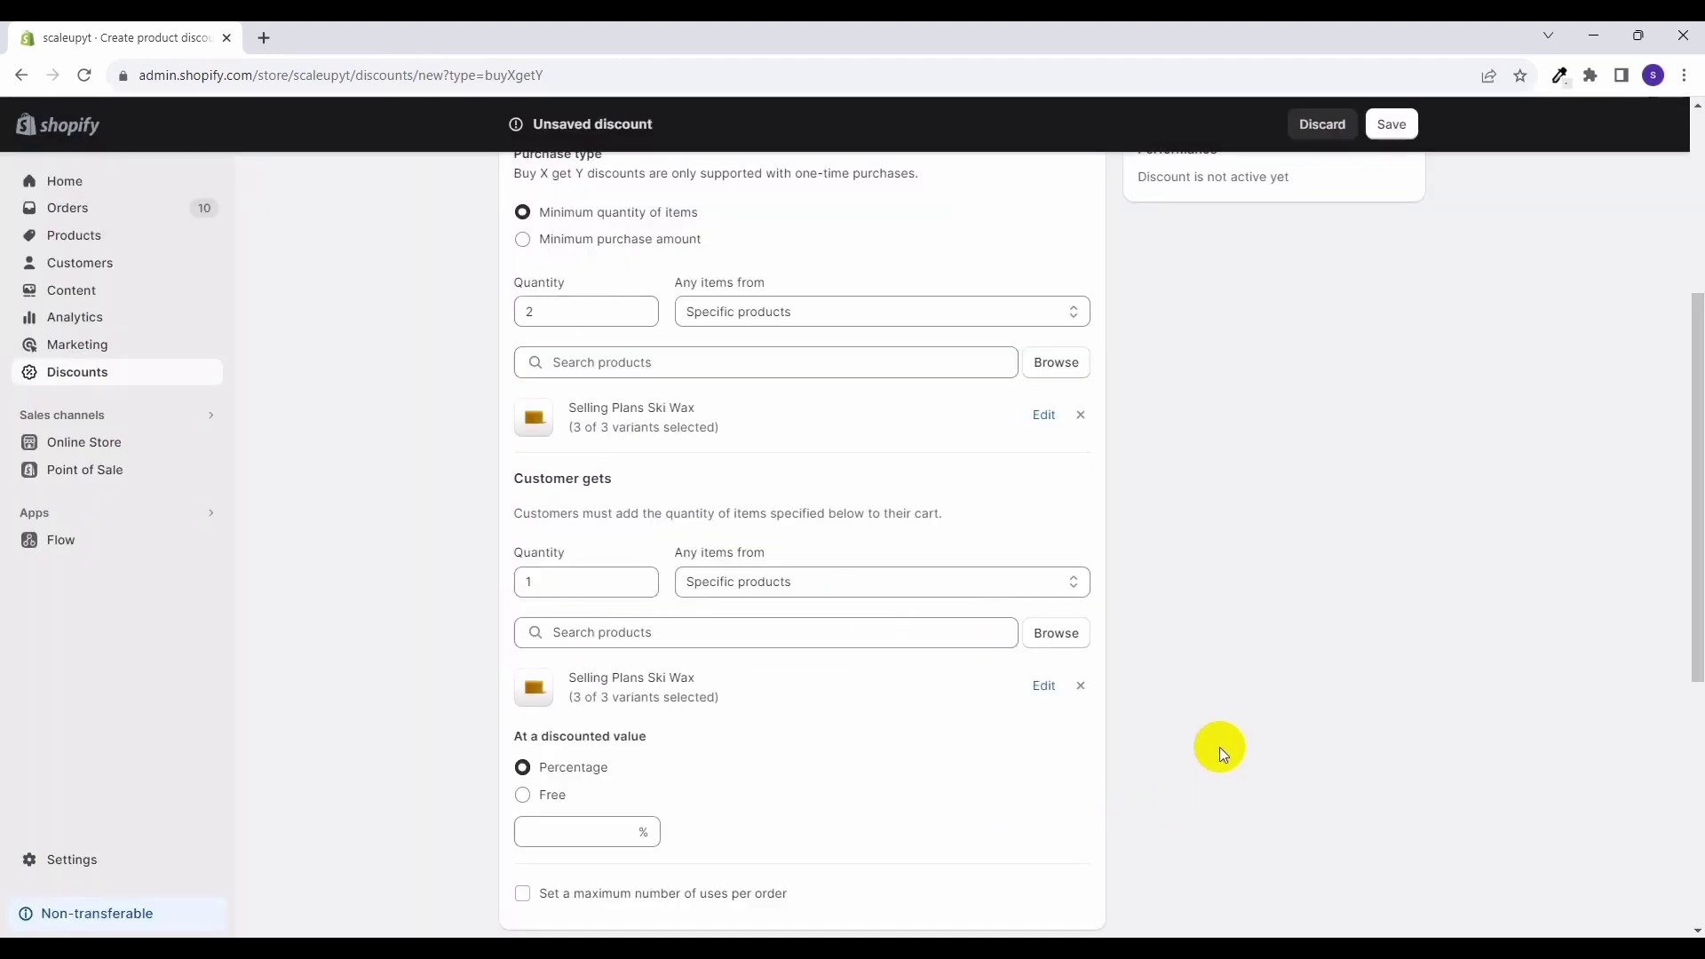
pyautogui.scroll(-1, 1219, 746)
pyautogui.scroll(-1, 1219, 748)
pyautogui.scroll(-1, 1221, 731)
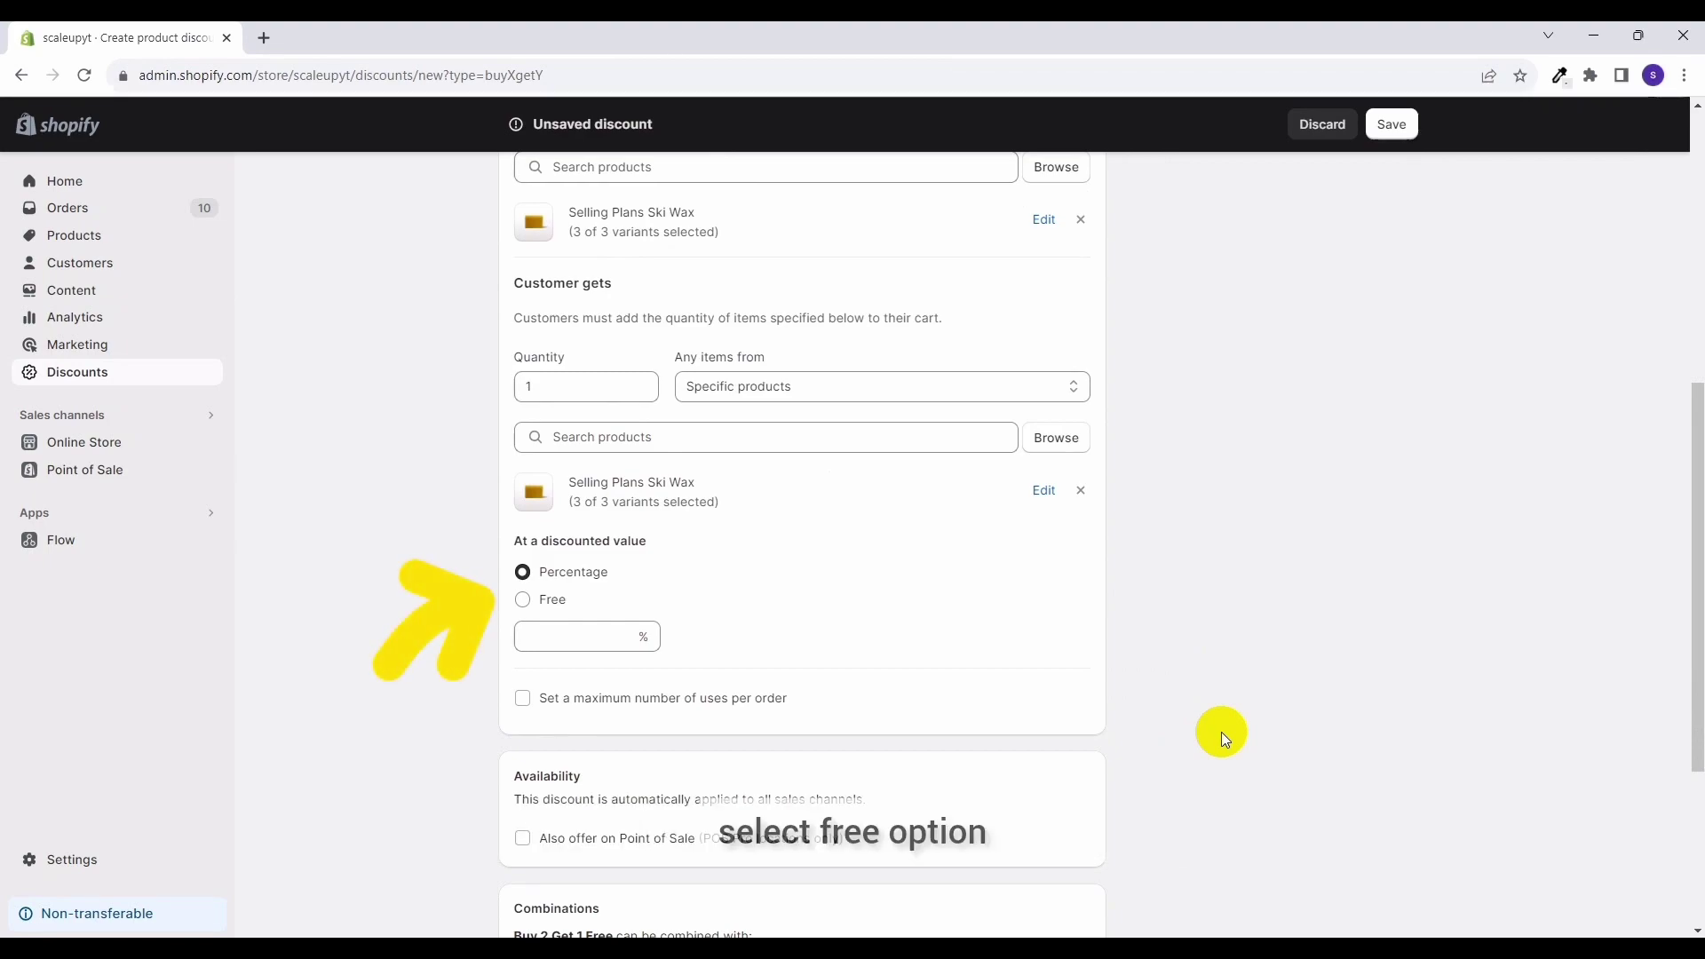
# - Choose Free as the reward item's discounted value
pyautogui.click(524, 600)
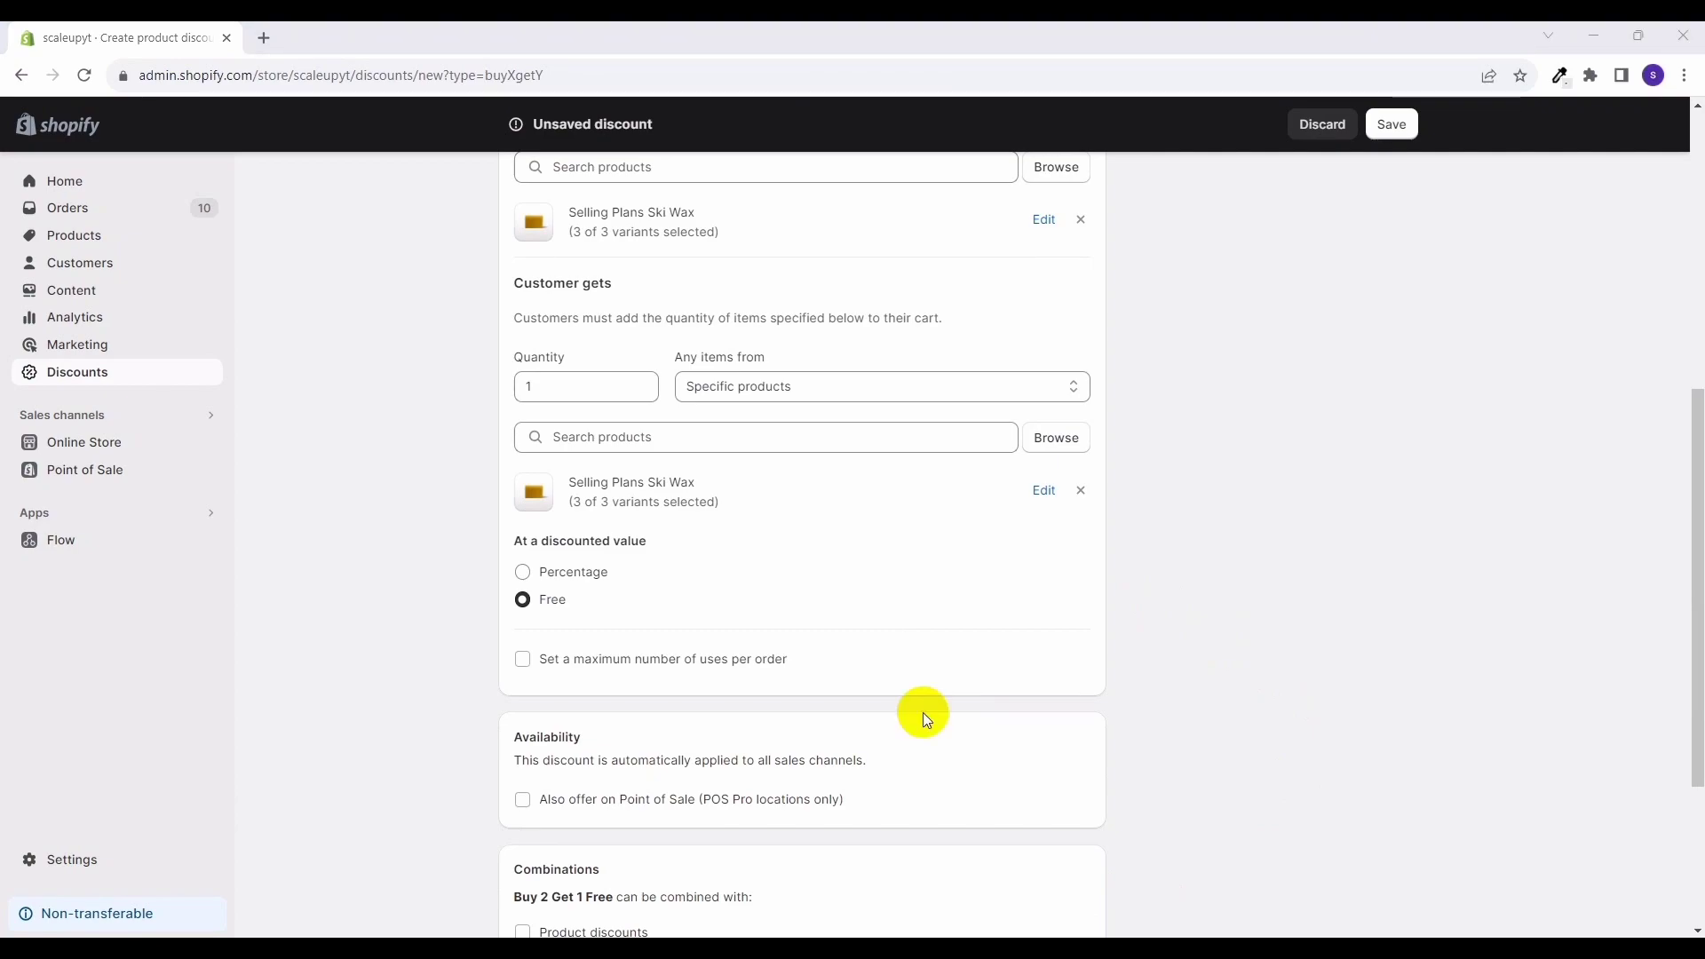
pyautogui.scroll(-3, 922, 712)
pyautogui.scroll(-2, 923, 713)
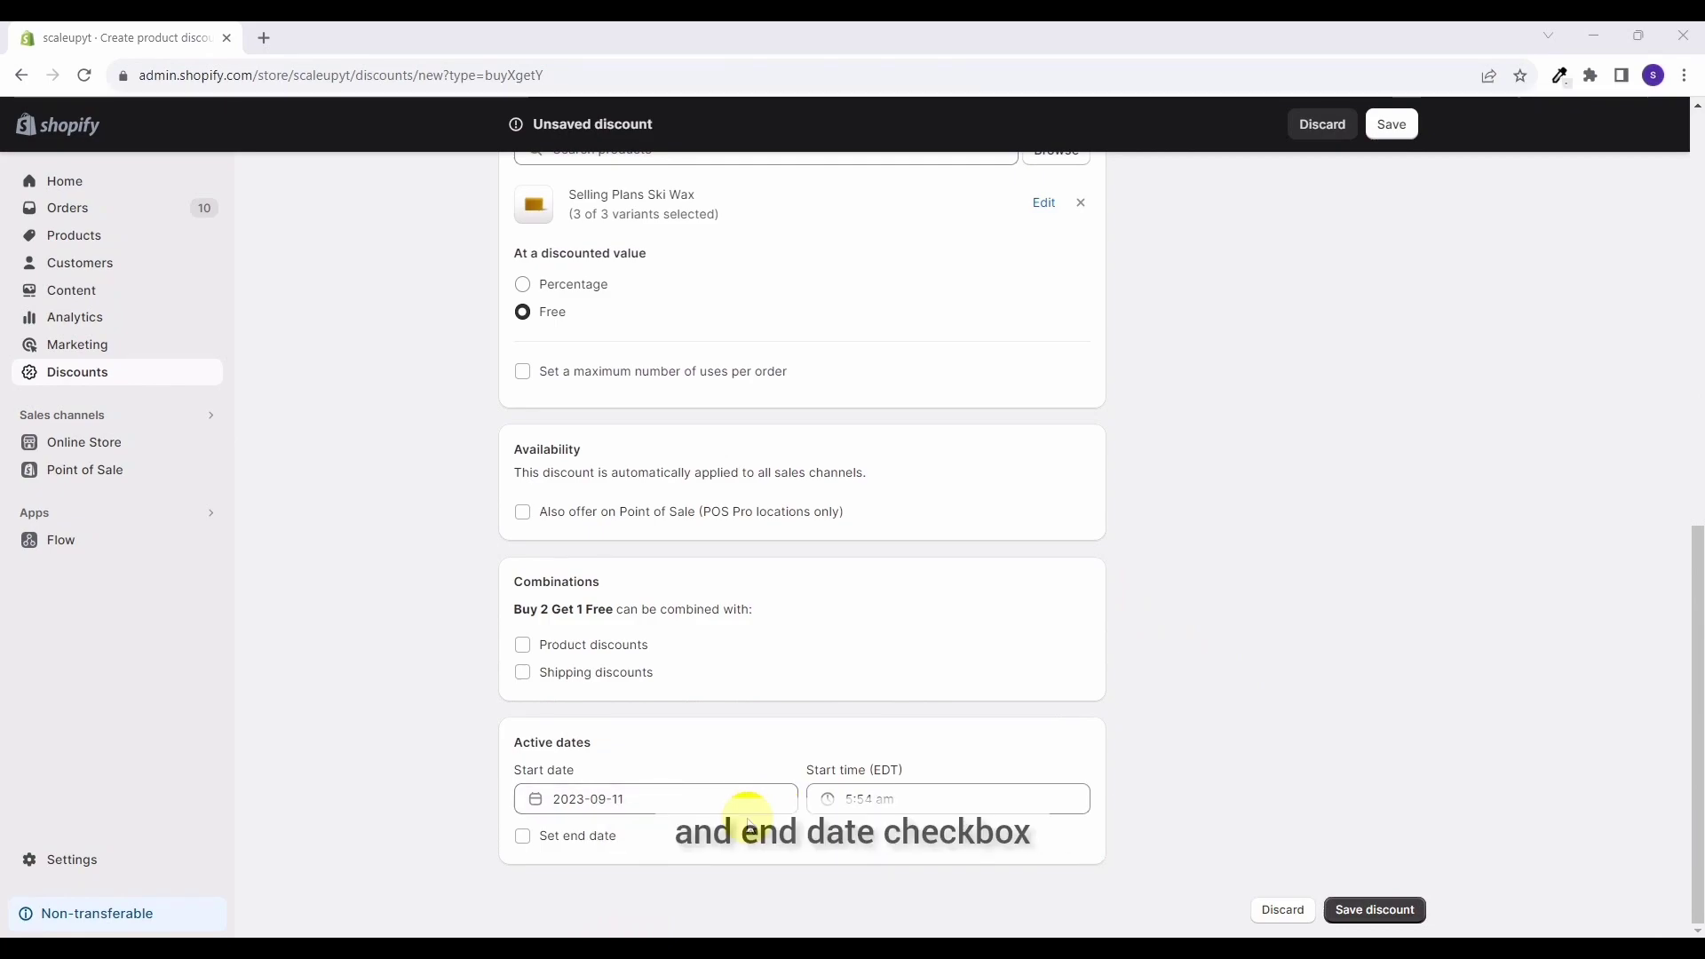
# - Set the end date to 29 September 2023 and save the discount
pyautogui.click(522, 836)
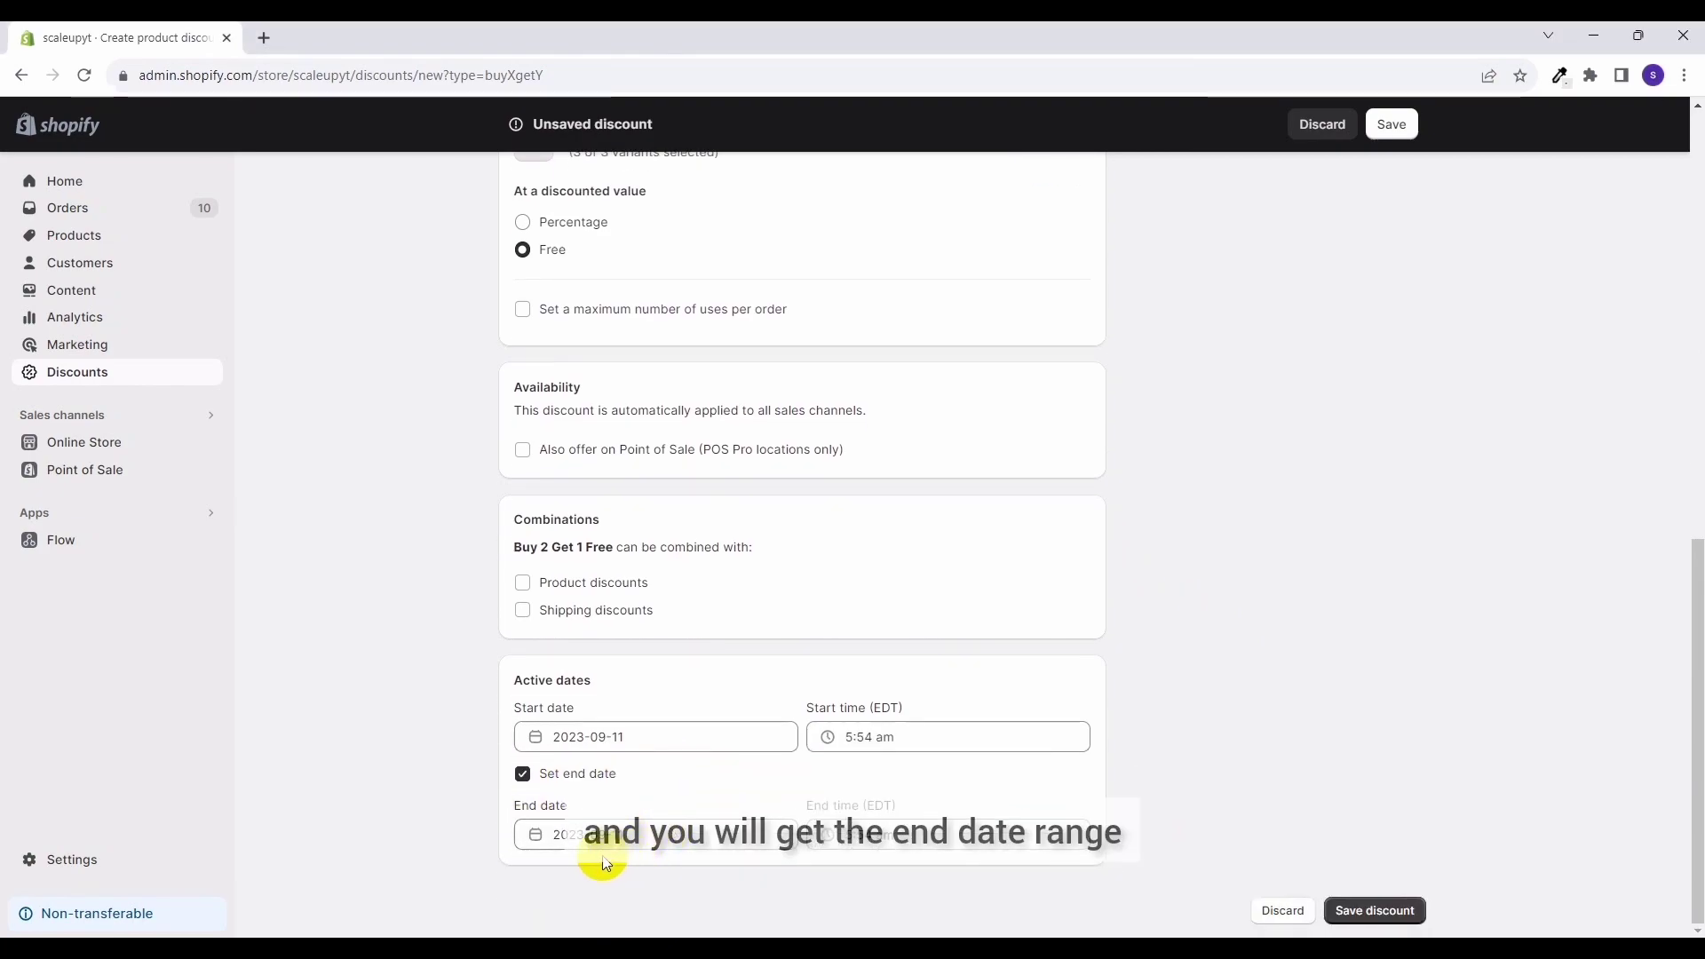
pyautogui.click(626, 834)
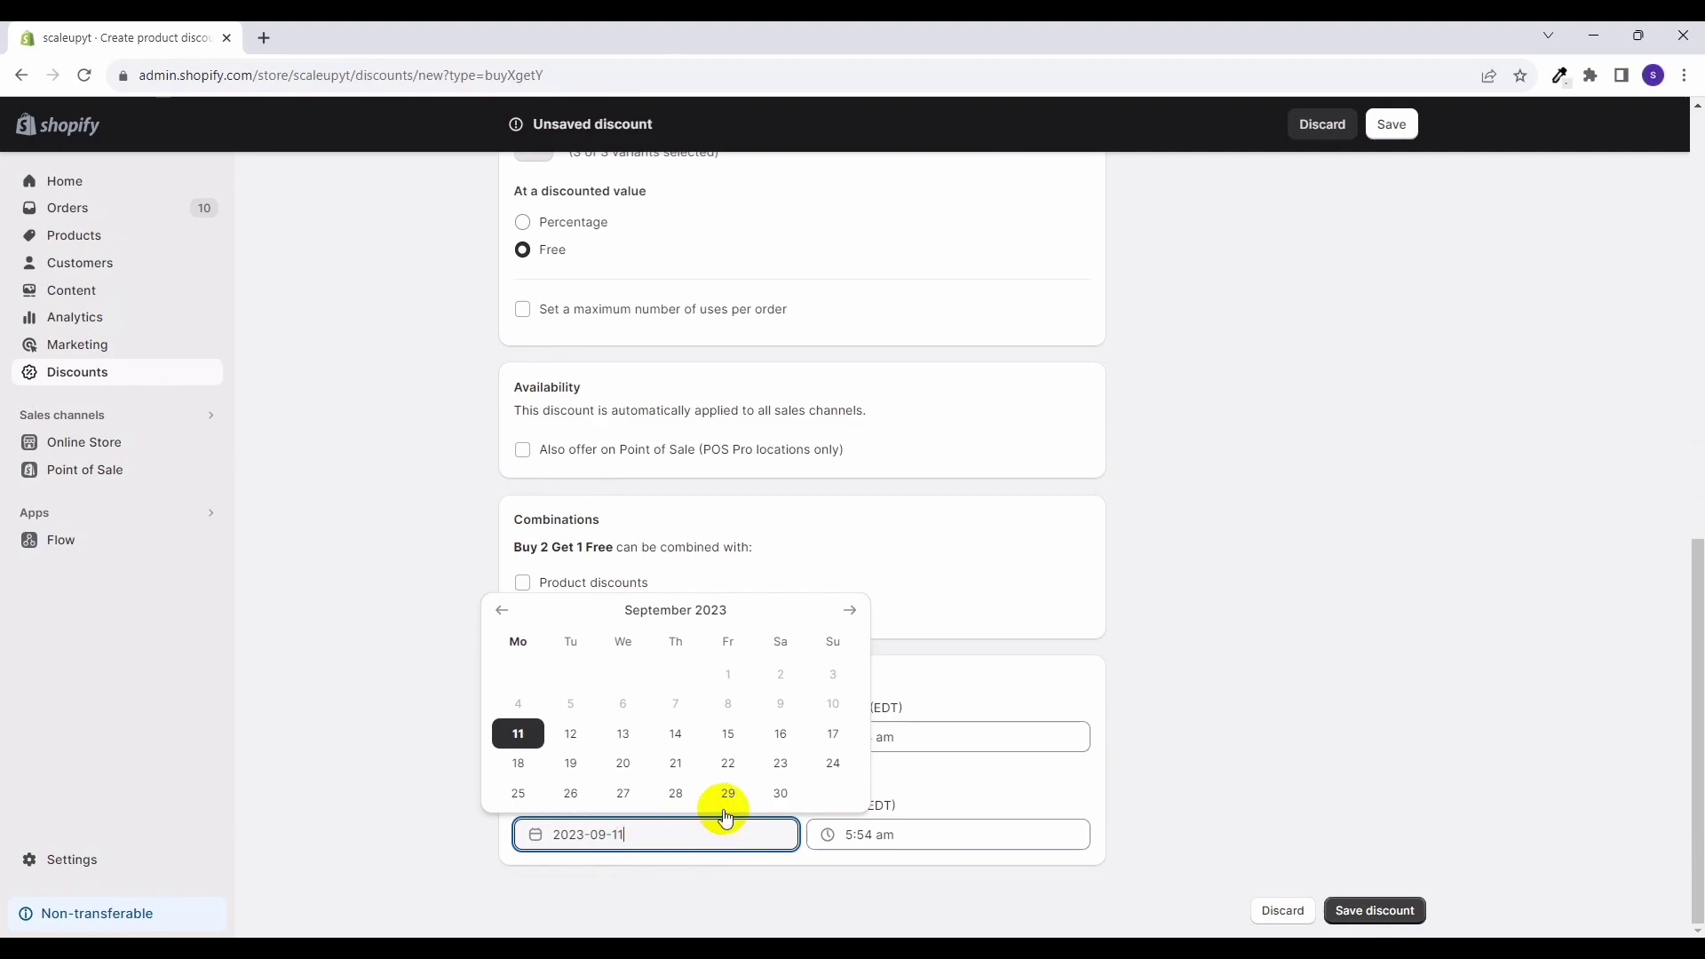
pyautogui.click(728, 793)
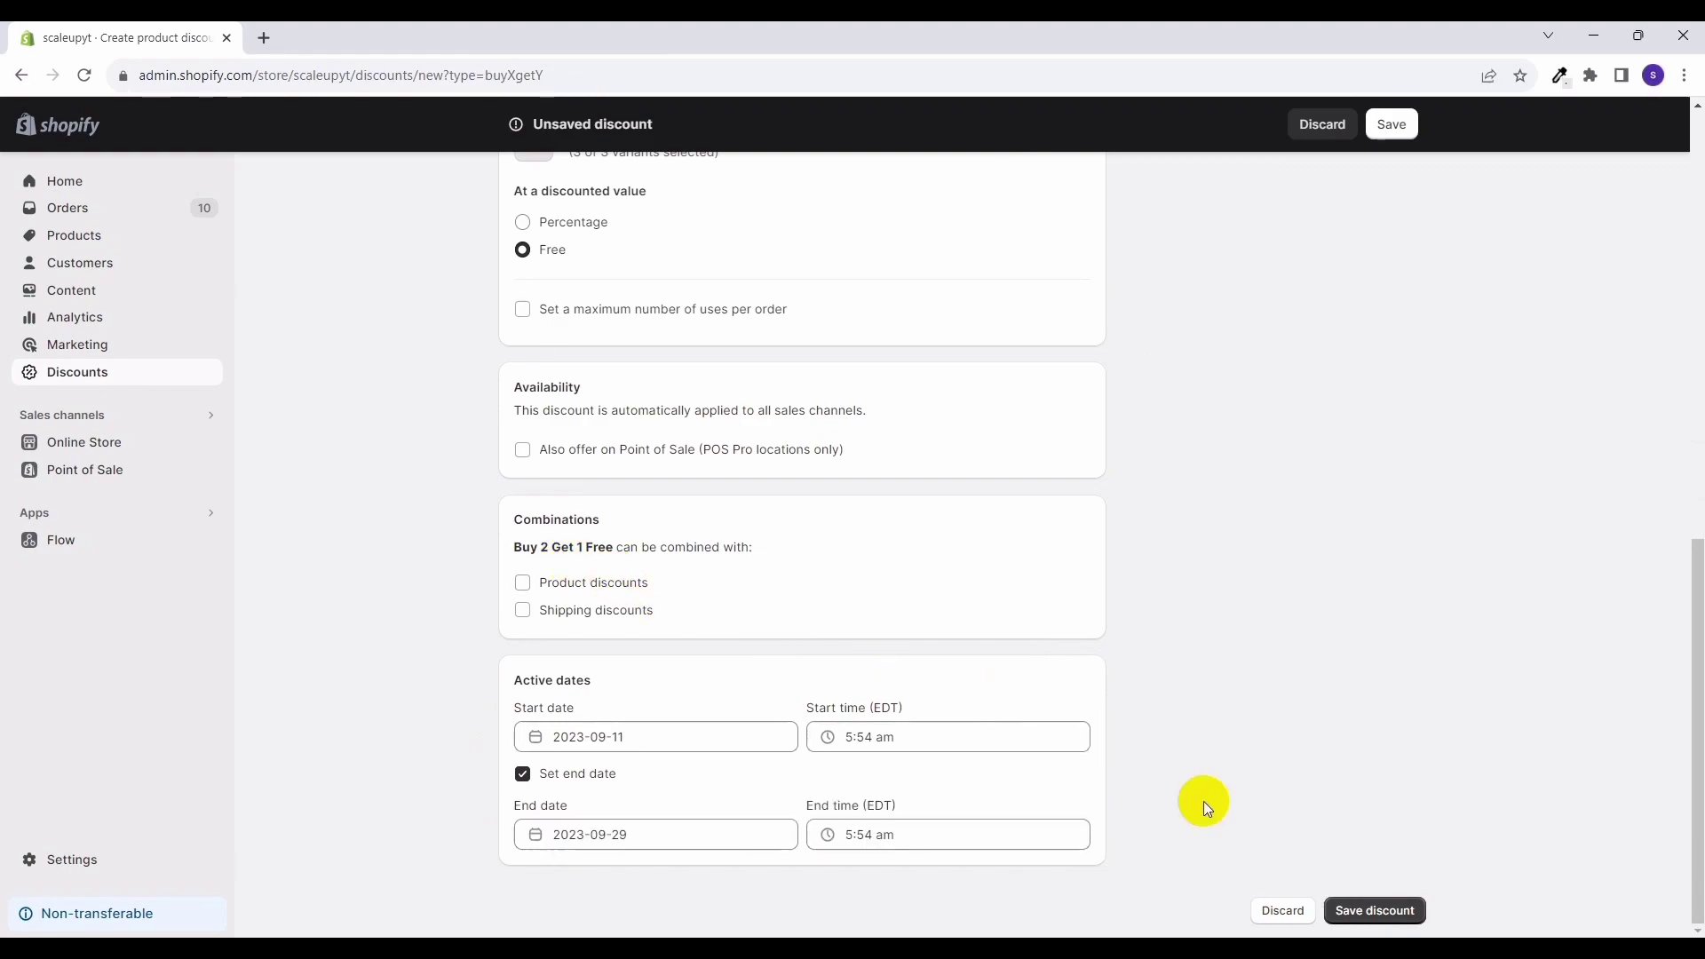
pyautogui.click(1374, 911)
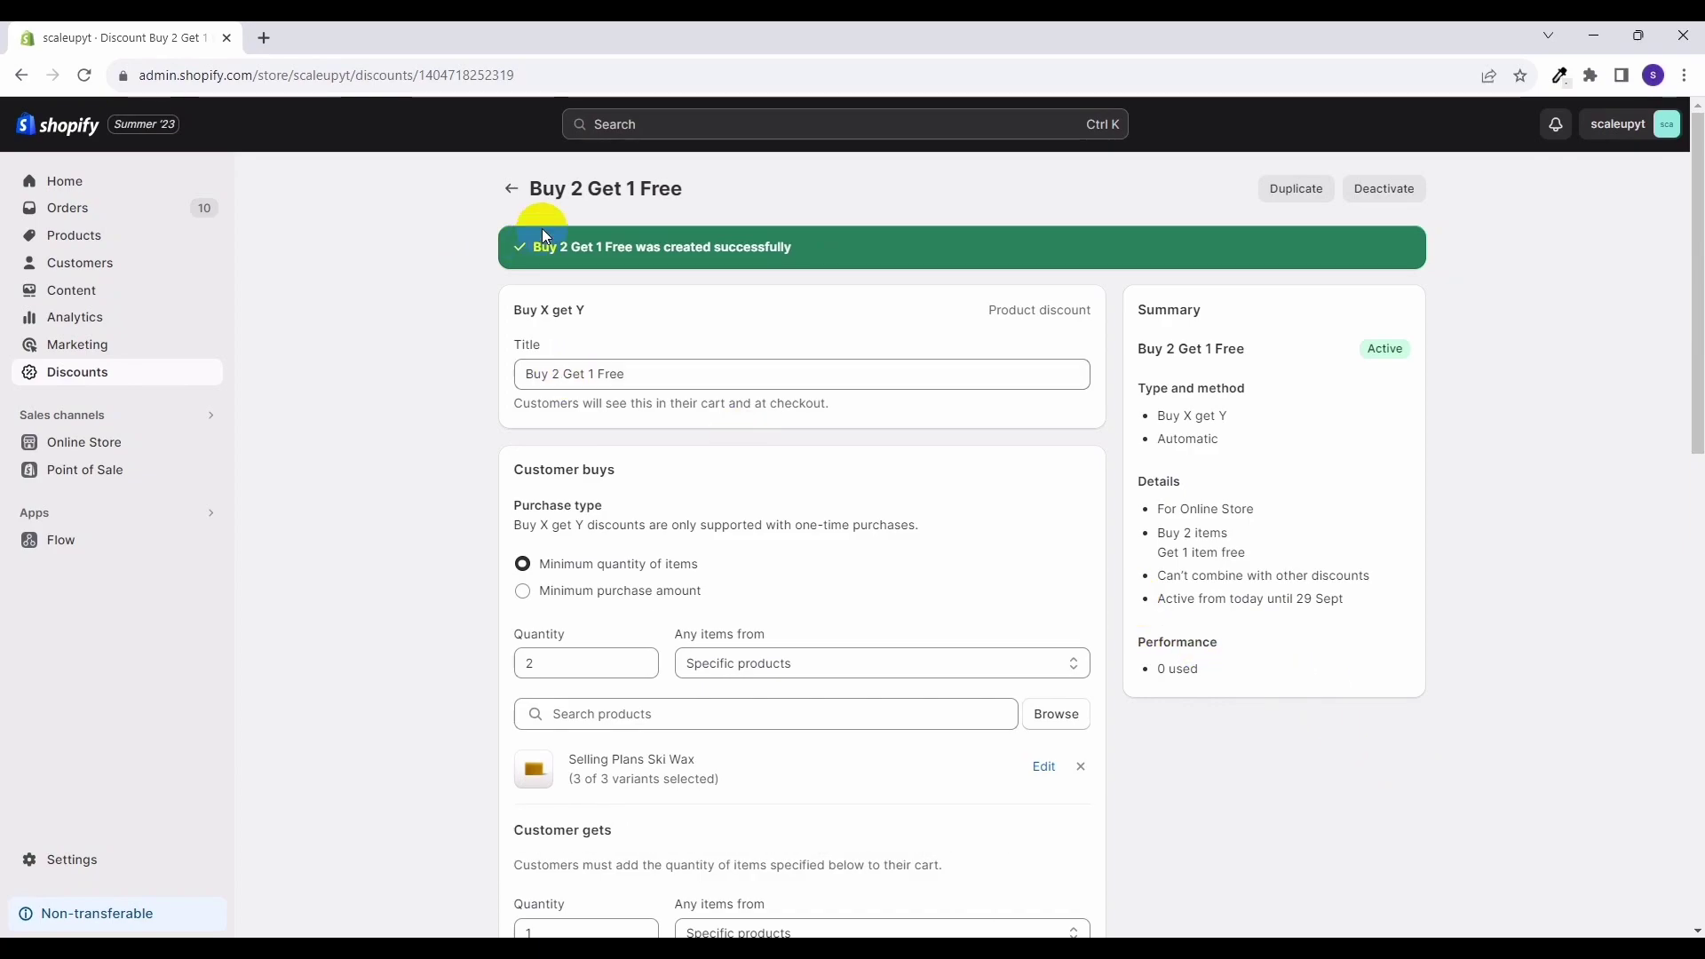
# - Go back from the saved discount to the Discounts list
pyautogui.click(512, 189)
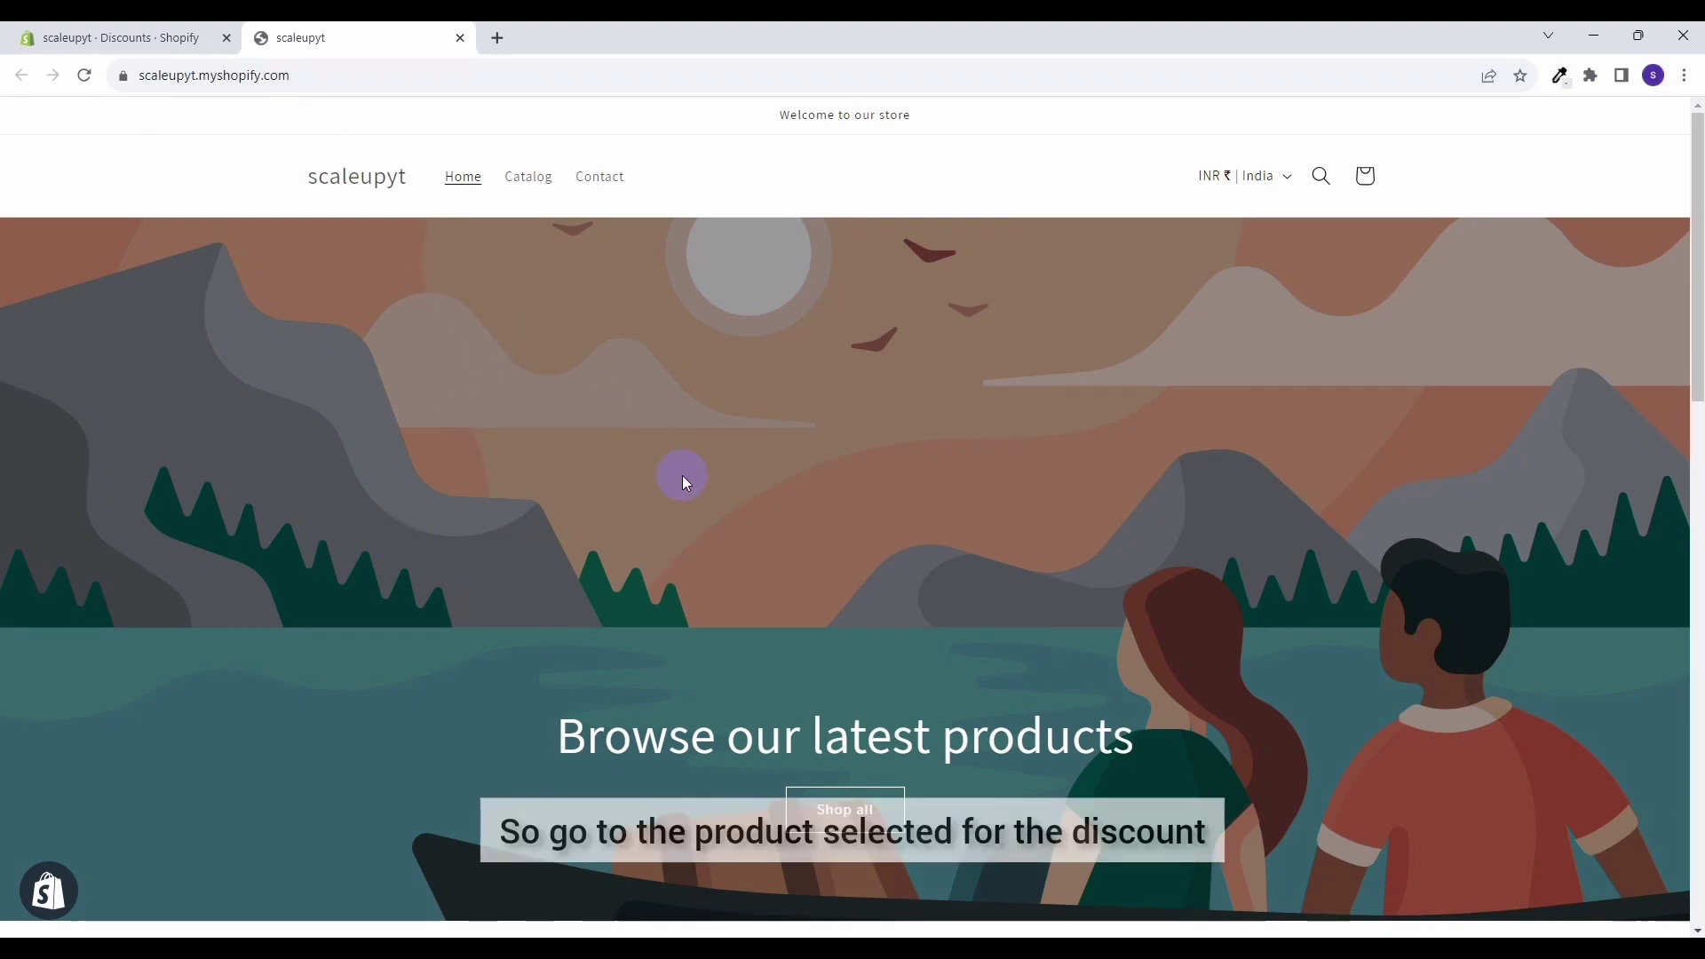
pyautogui.scroll(-4, 683, 480)
pyautogui.scroll(-3, 682, 479)
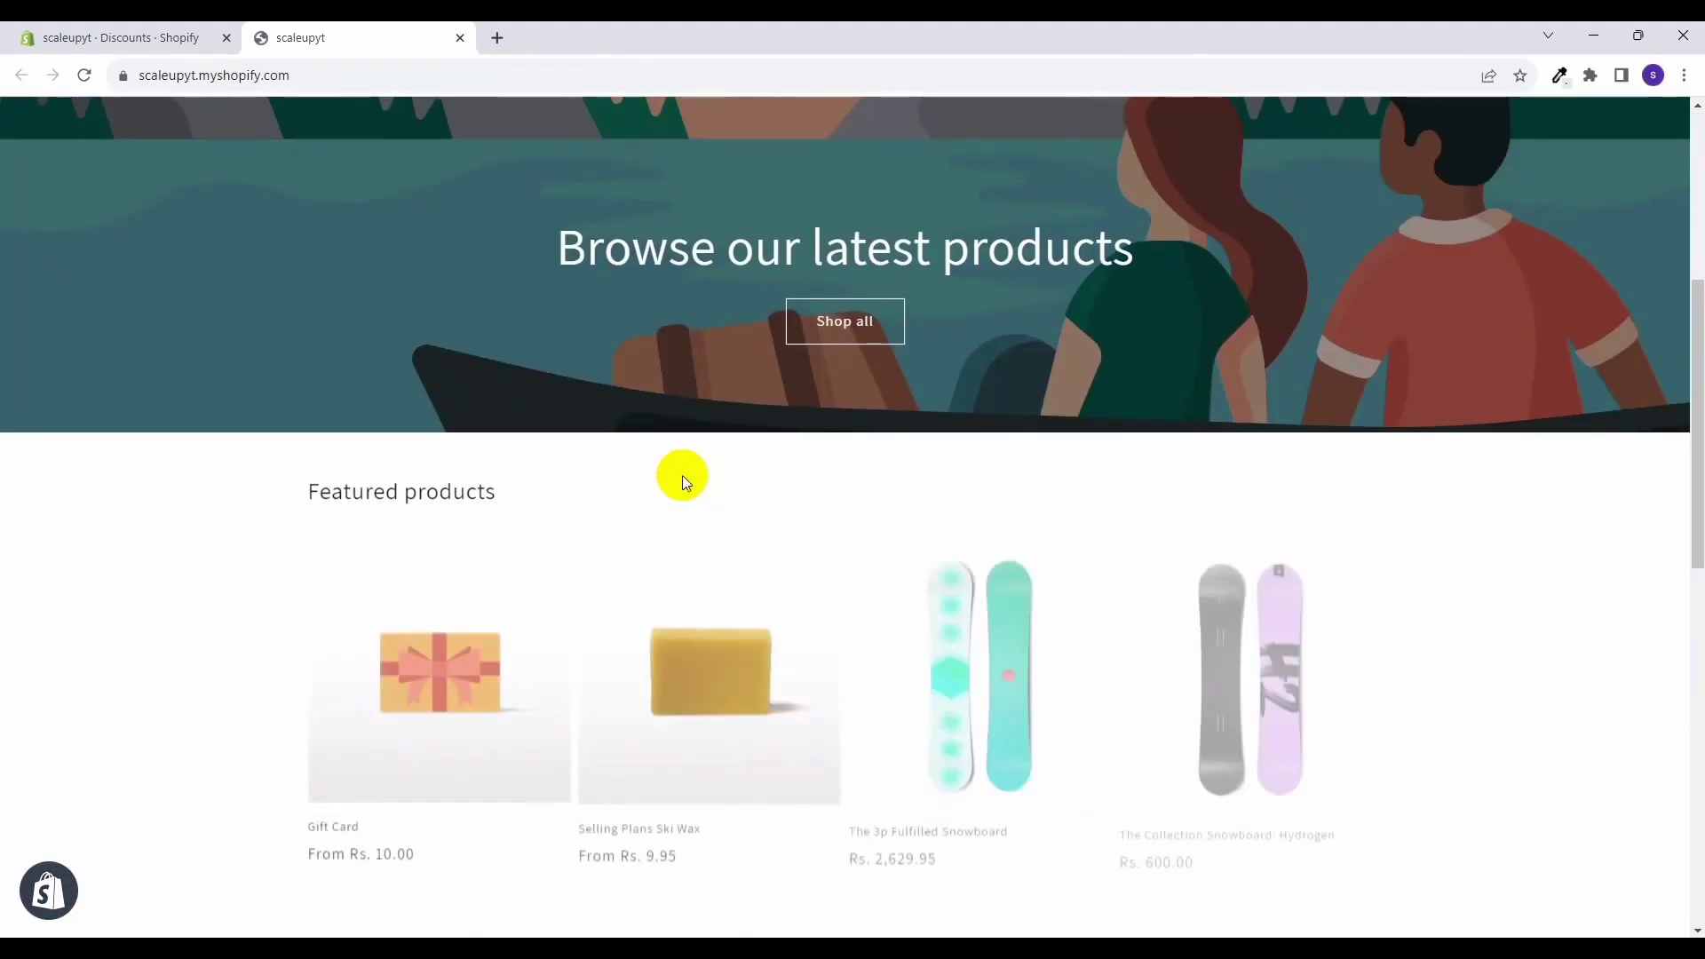
# - Add three Selling Plans Ski Wax to the storefront cart and view the cart
pyautogui.click(720, 728)
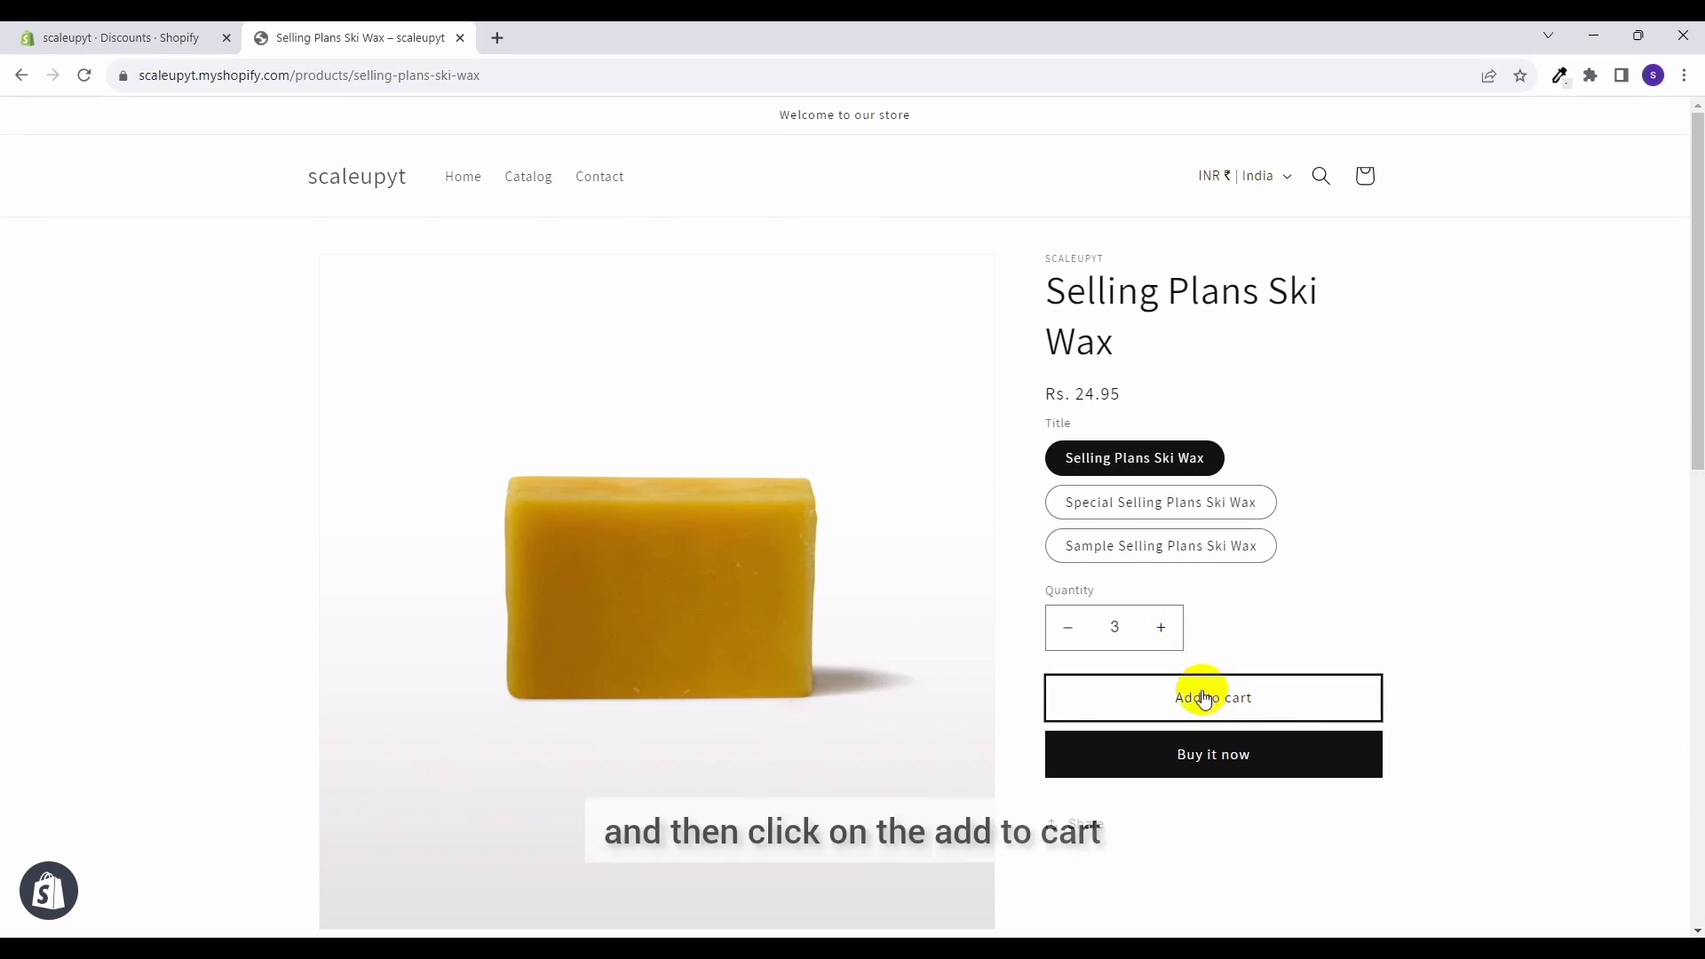
pyautogui.click(1205, 699)
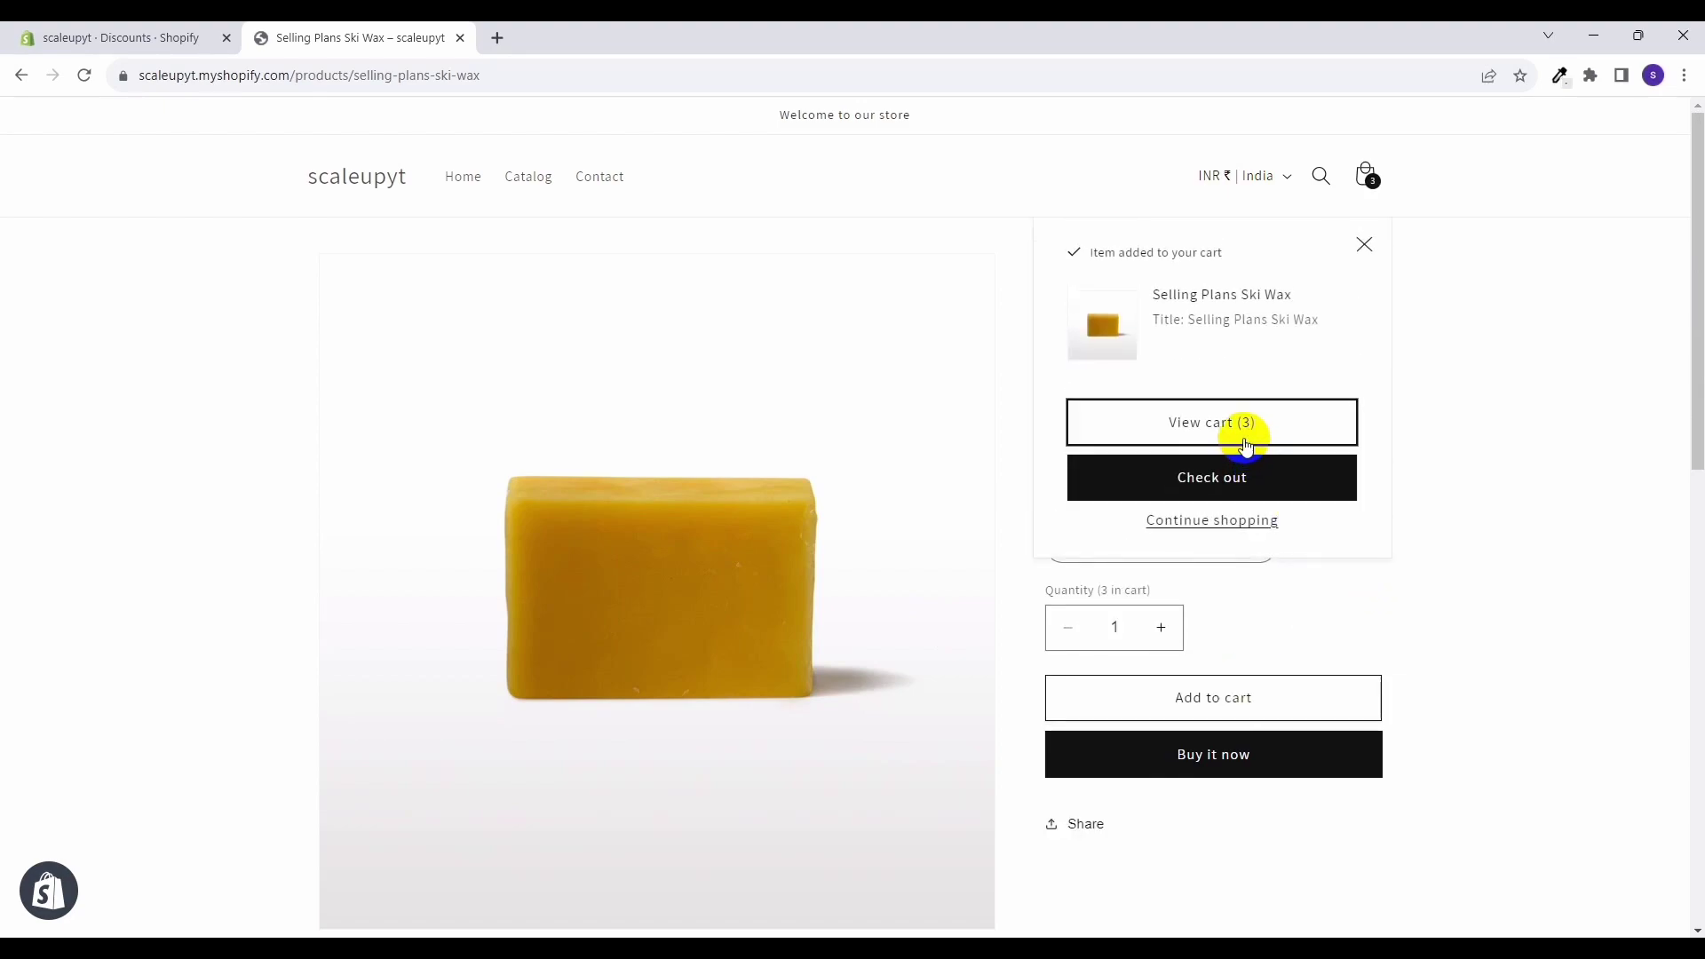
pyautogui.click(1243, 426)
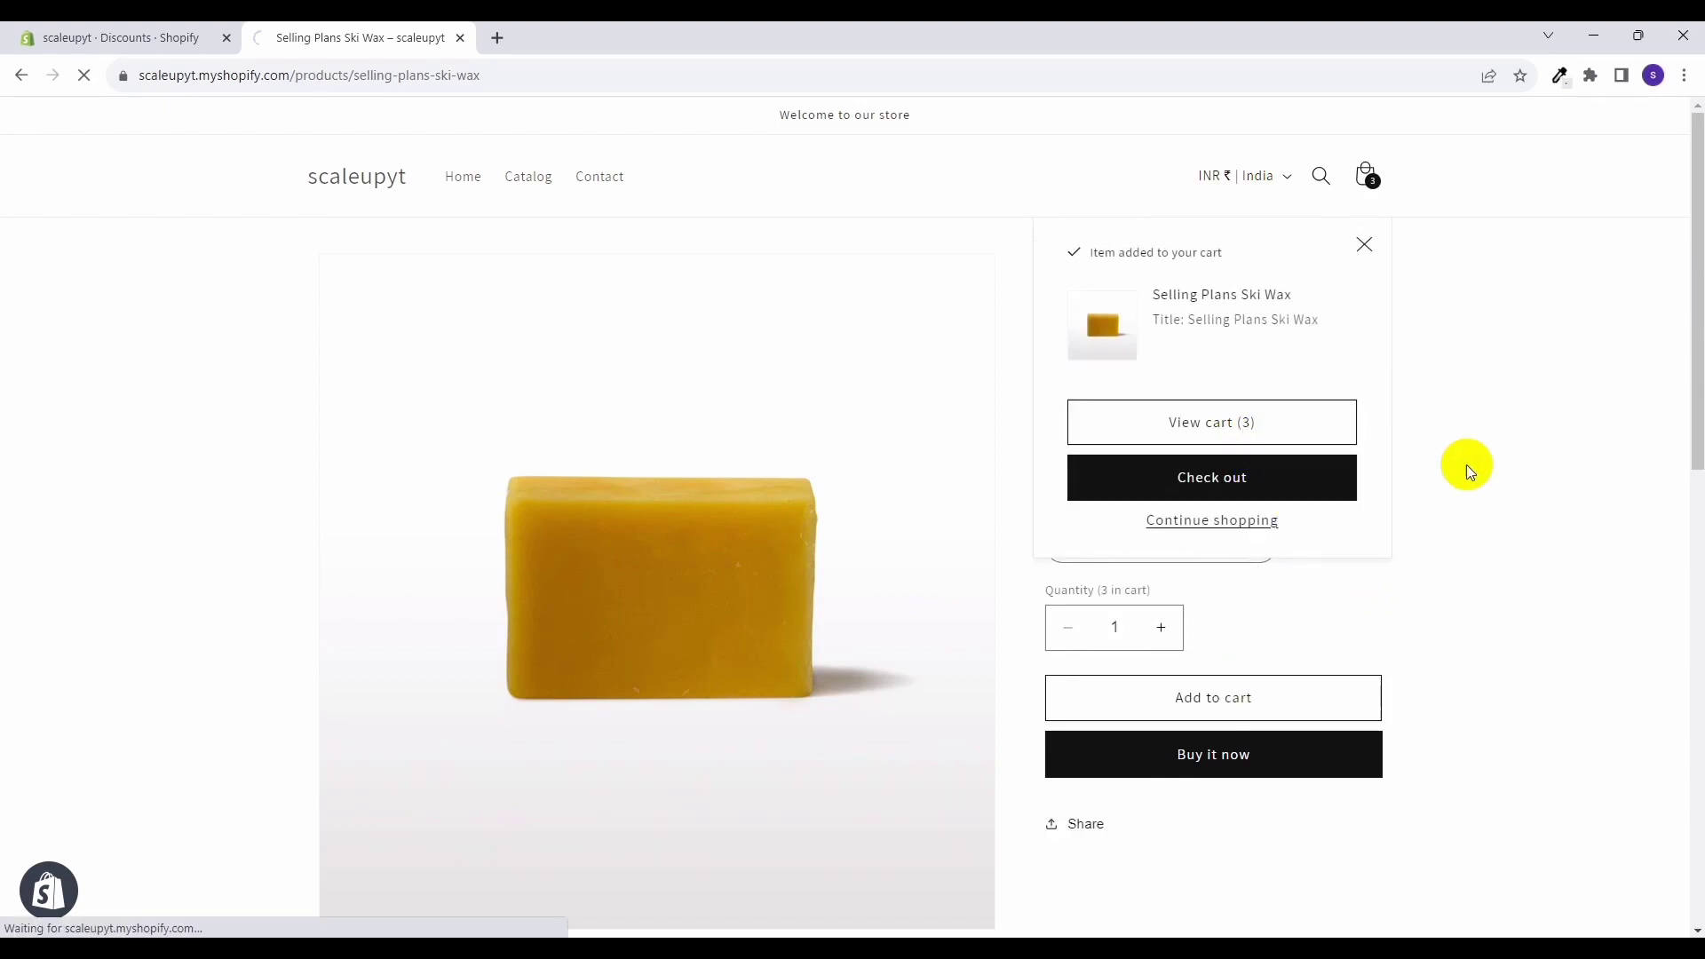